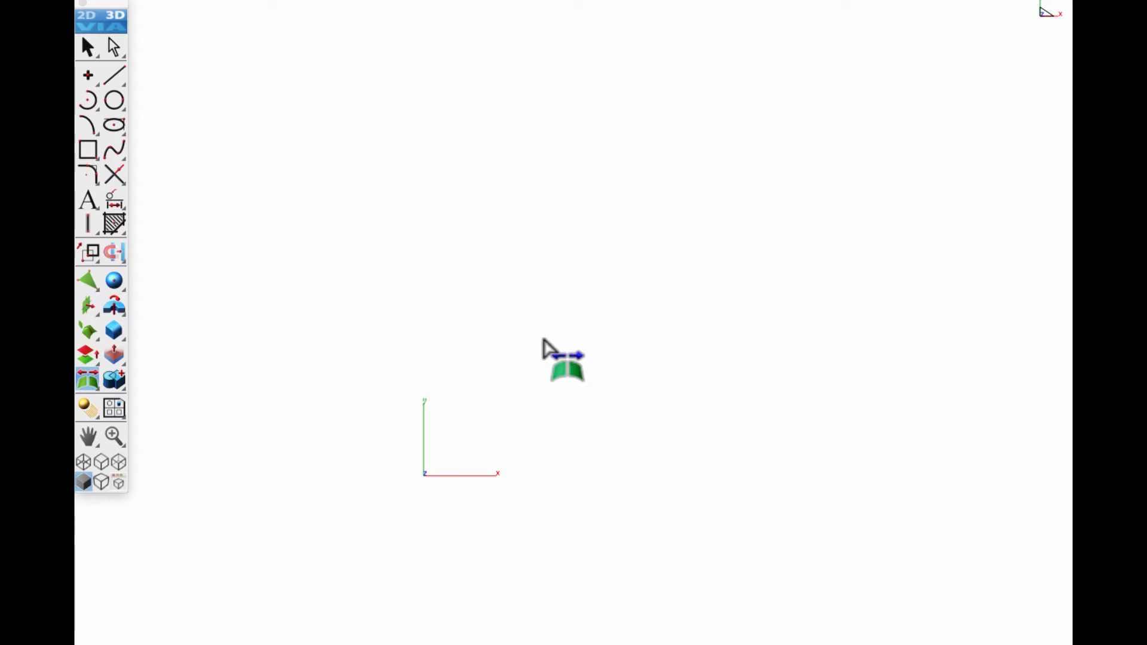
Step: Detach the mesh editing tools as a floating palette, and create a mesh torus centred on the origin with its radius along x
left_click_drag(89, 381, 321, 120)
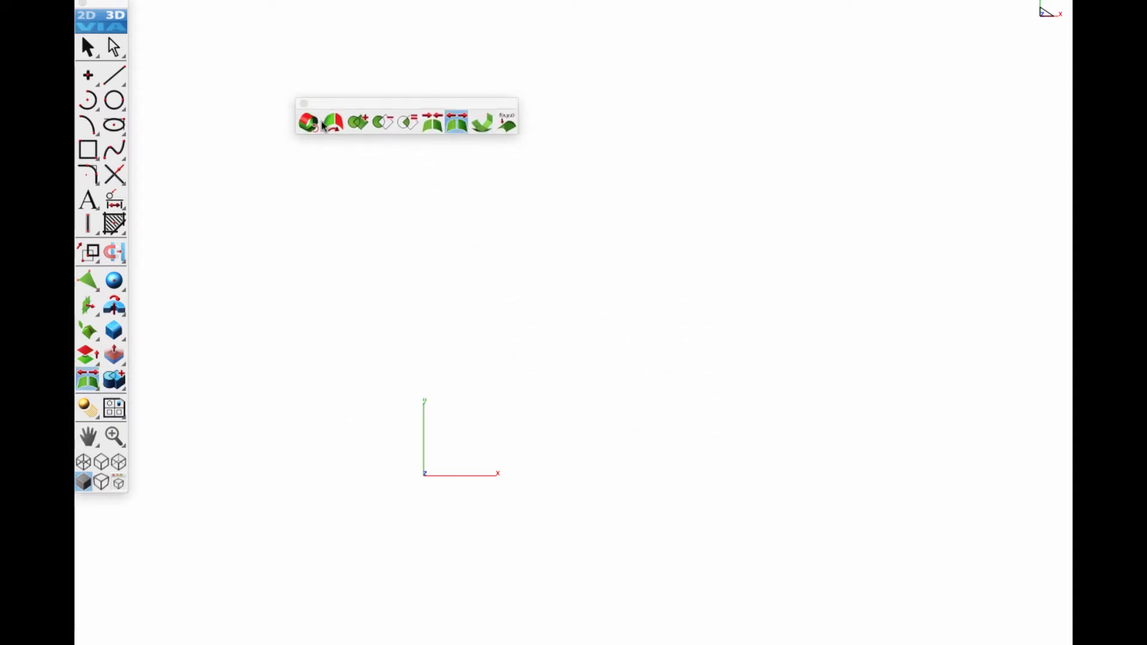
left_click(465, 129)
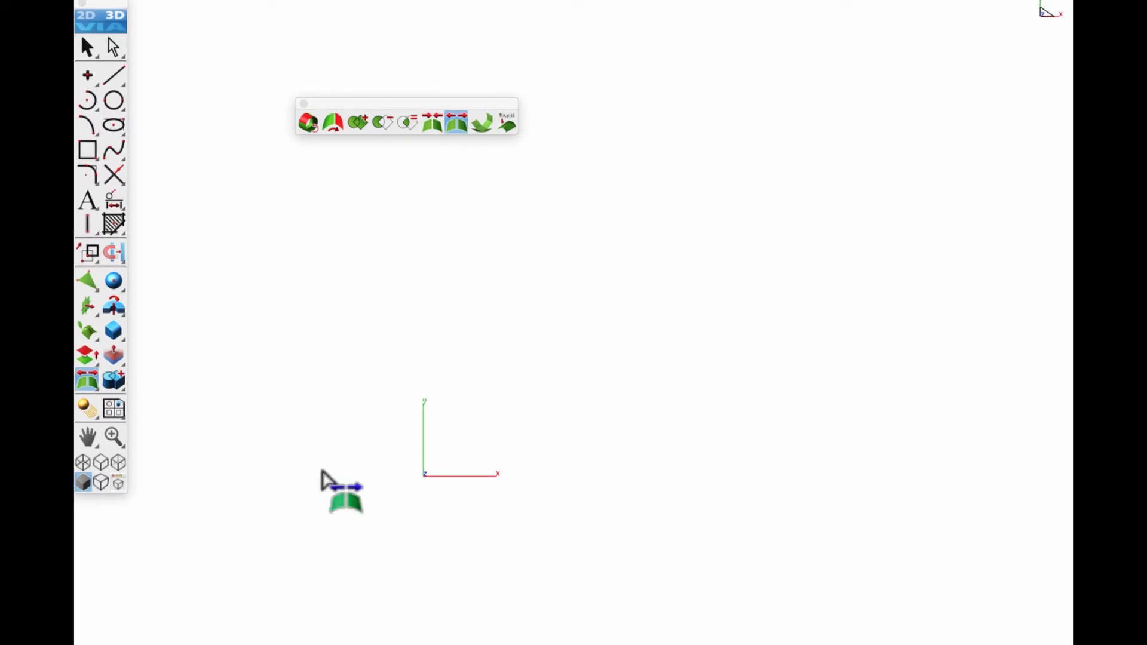
left_click_drag(88, 281, 210, 282)
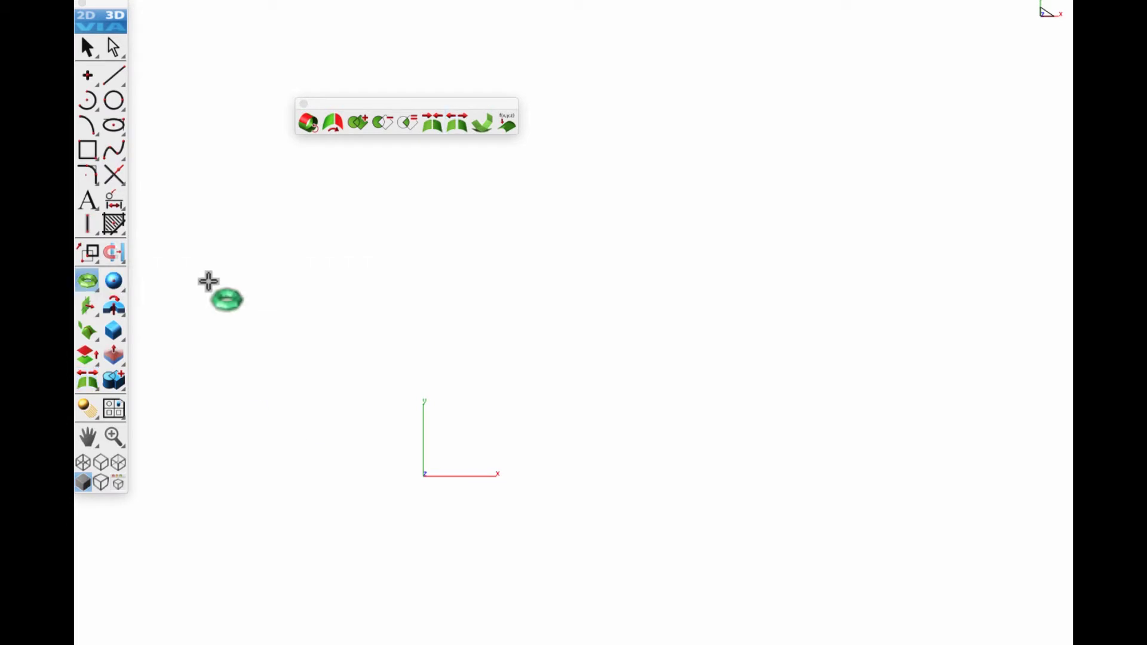
left_click(424, 477)
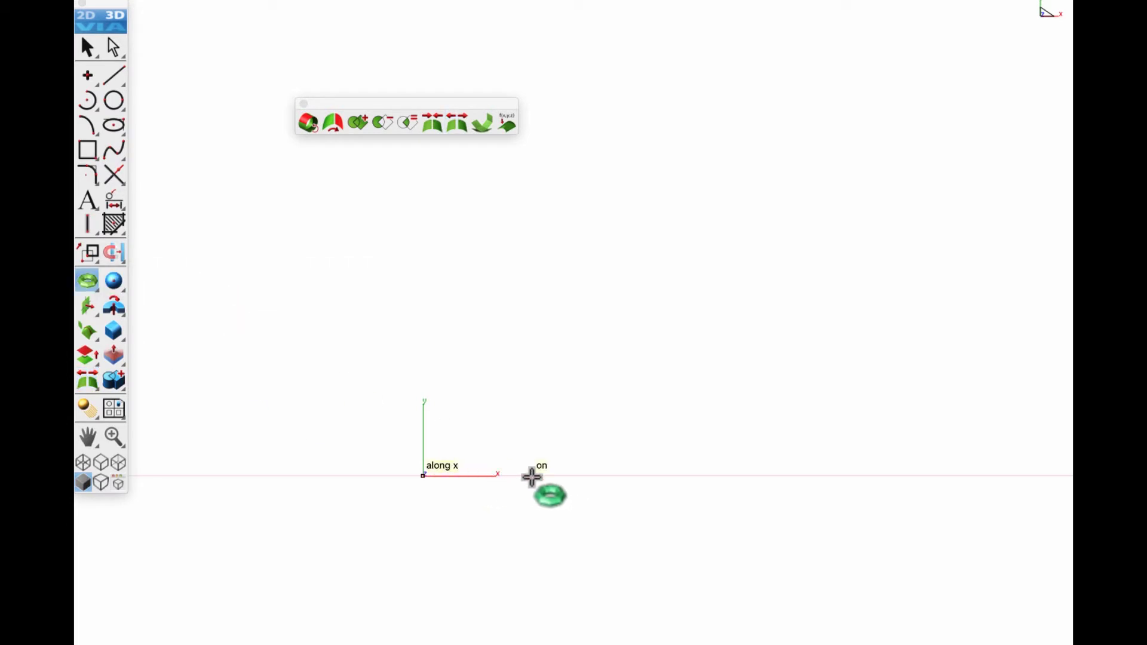
left_click(532, 477)
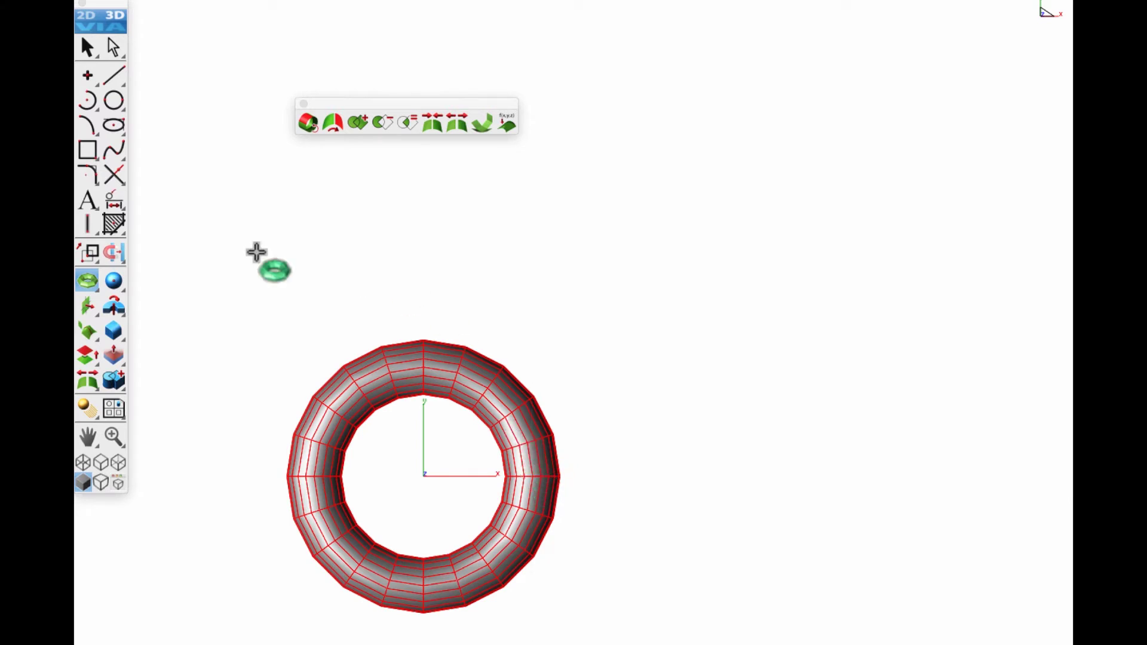
Step: Place a plane just above the torus's right part with its normal along x, and split the torus mesh with it
left_click(87, 306)
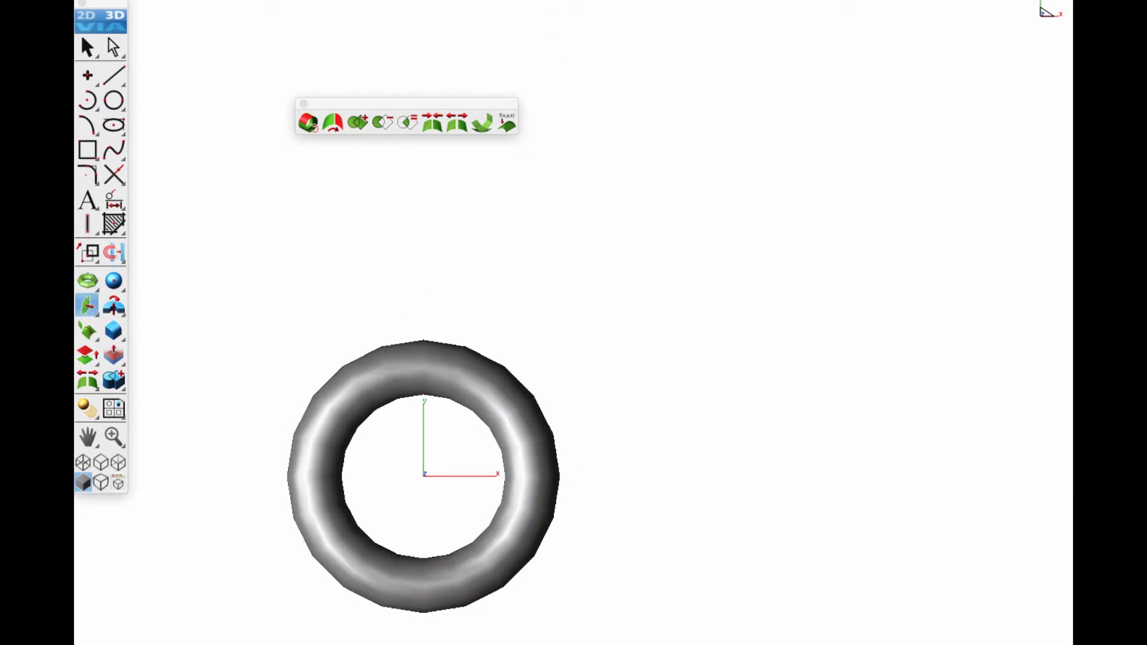
left_click(484, 303)
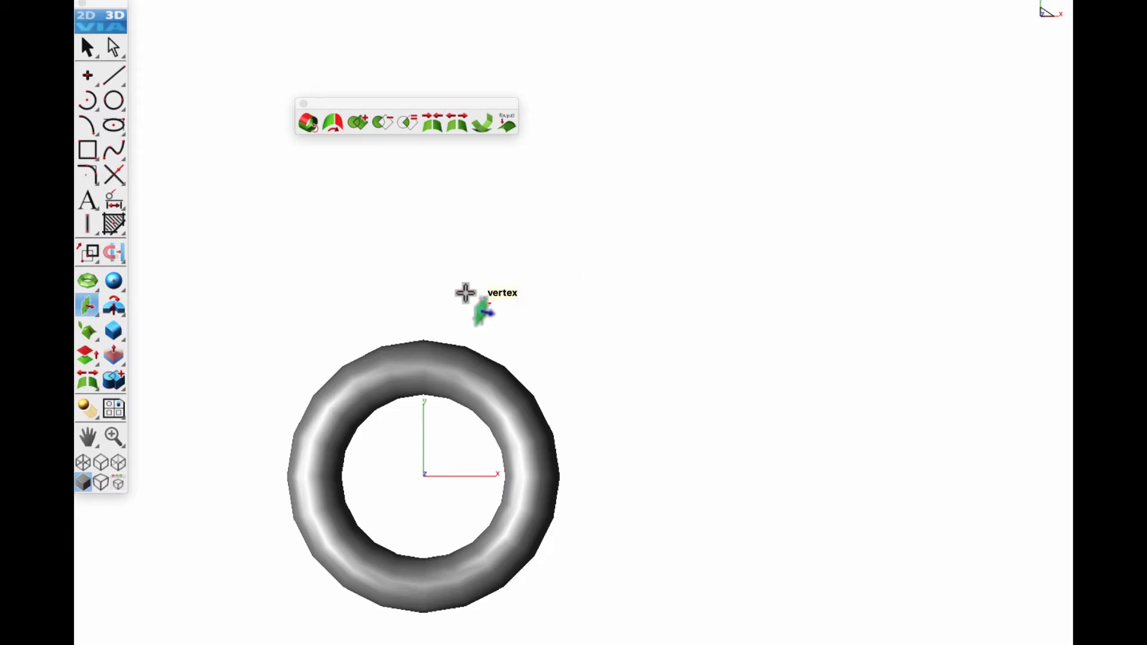
left_click(458, 122)
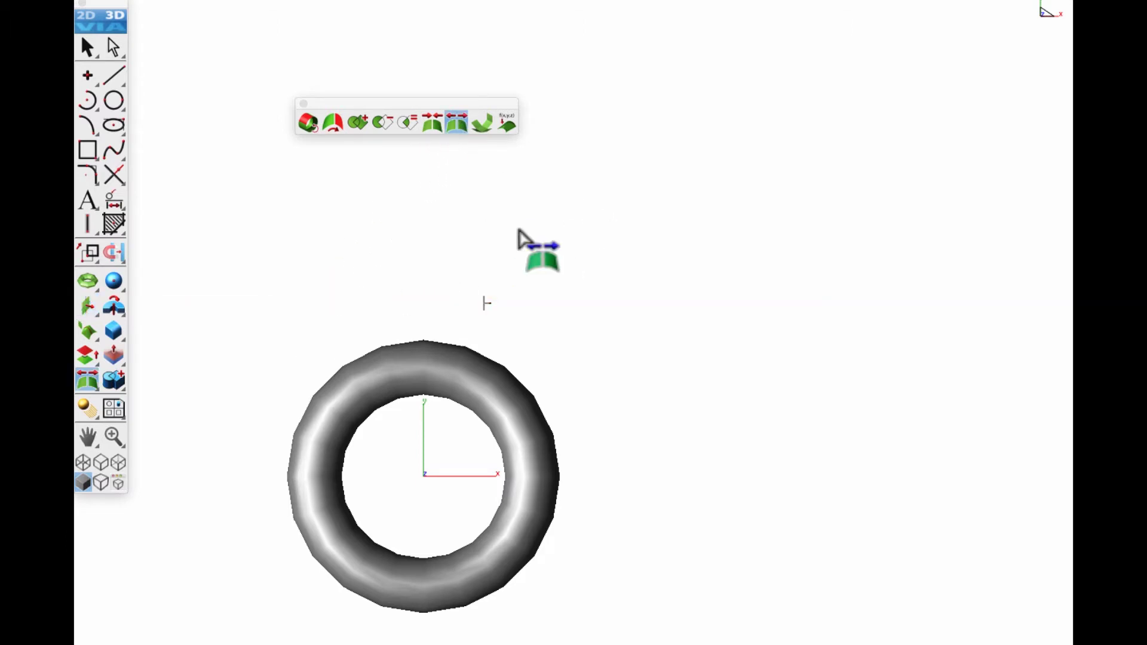
left_click(505, 388)
left_click(487, 304)
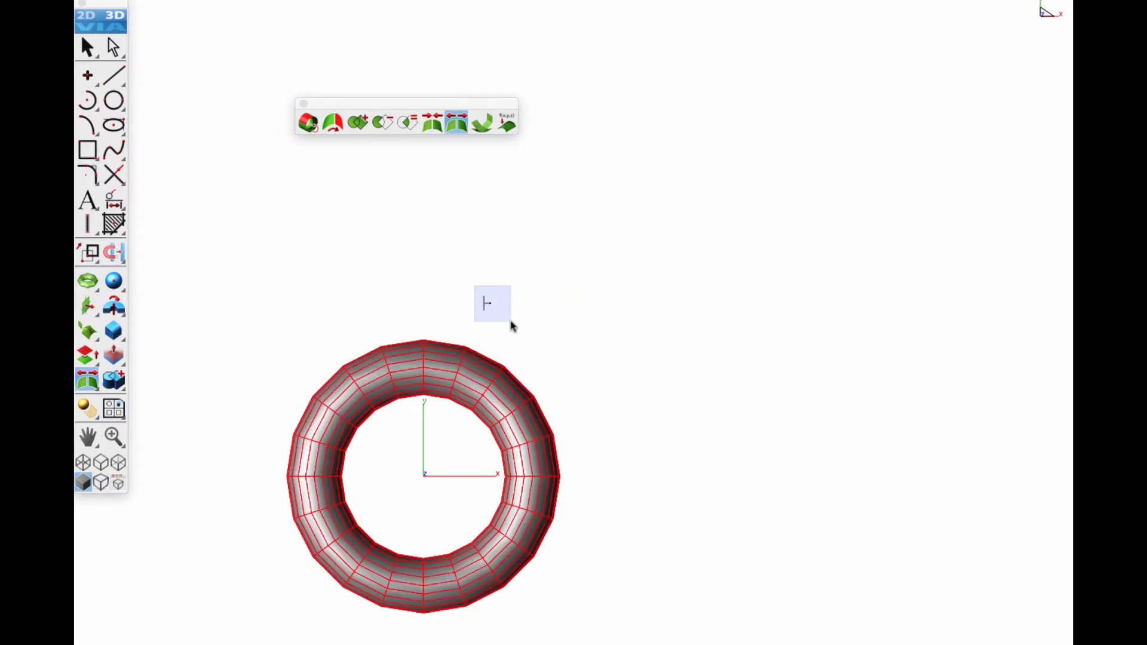
Step: Move the smaller cut-off torus segment away from the rest along x
left_click(83, 51)
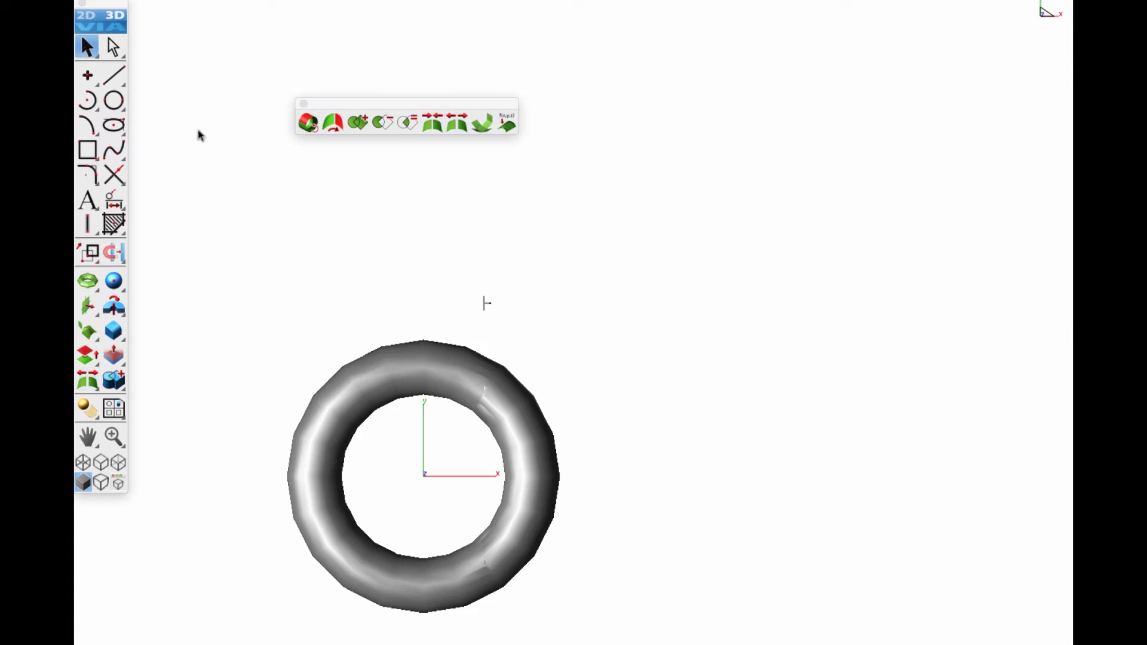
left_click(544, 476)
left_click_drag(661, 476, 803, 485)
left_click(763, 522)
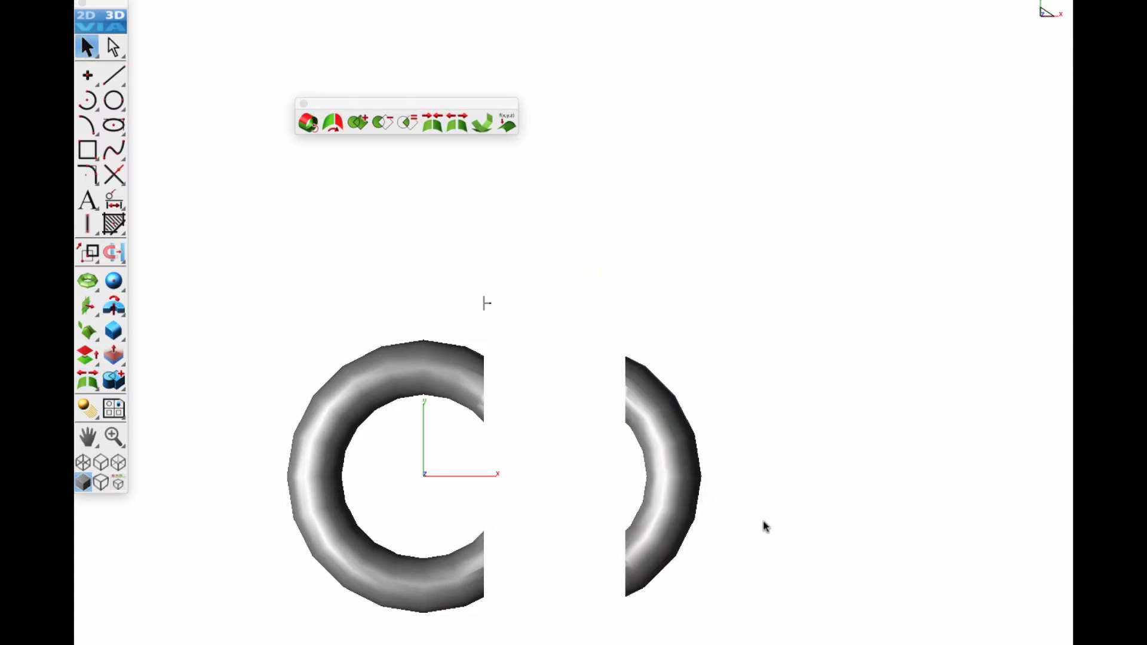
Step: In the isometric view, place a second plane at a vertex of the larger torus piece's cut end and split that piece with it
key("super+7")
scroll(611, 354, "up", 5)
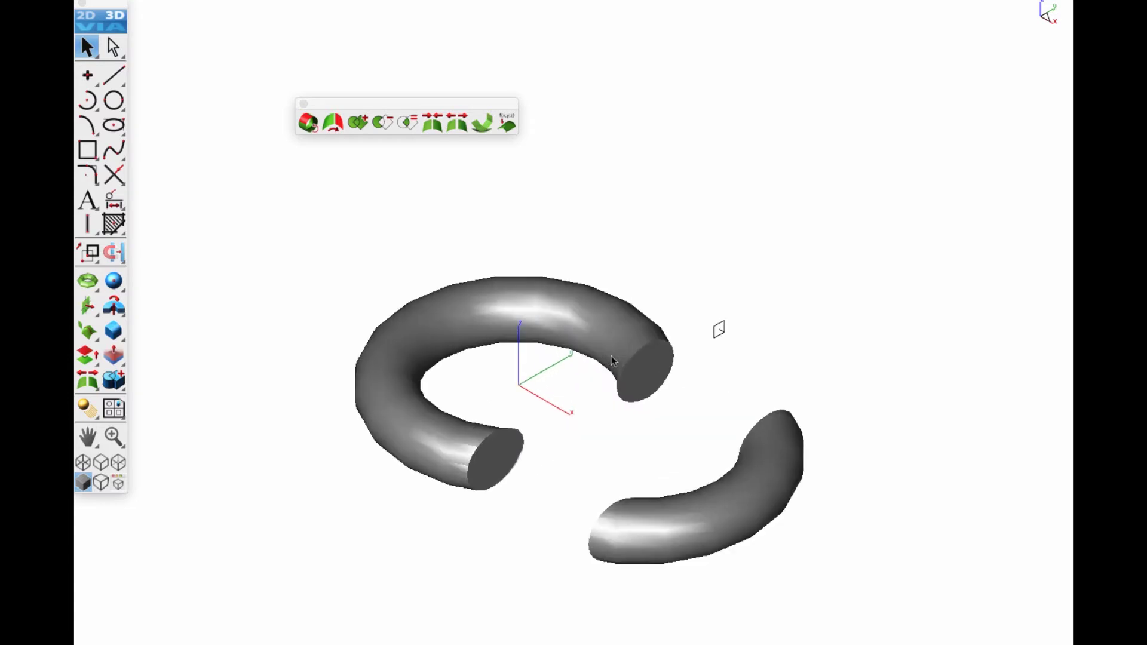
left_click(87, 305)
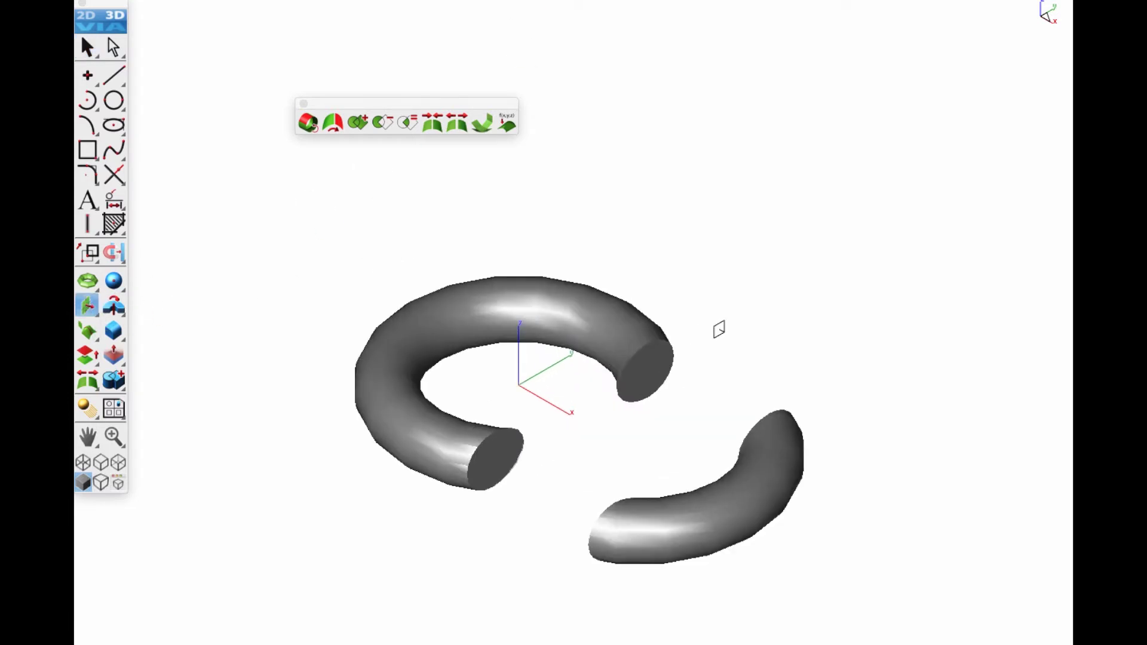
scroll(627, 216, "up", 1)
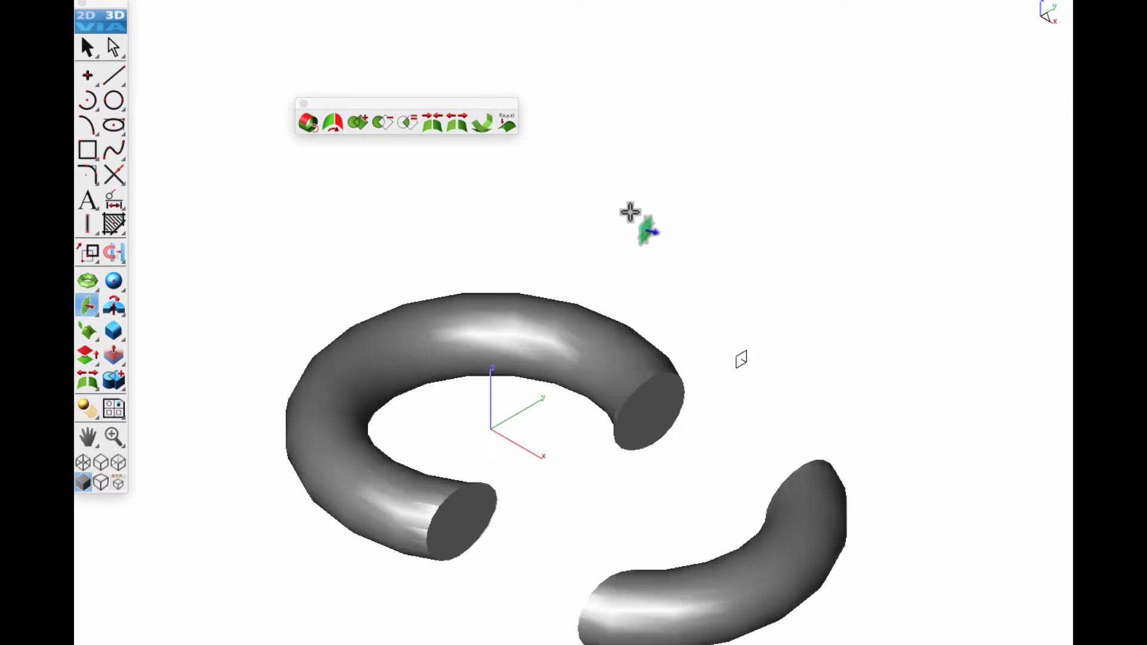
left_click(686, 396)
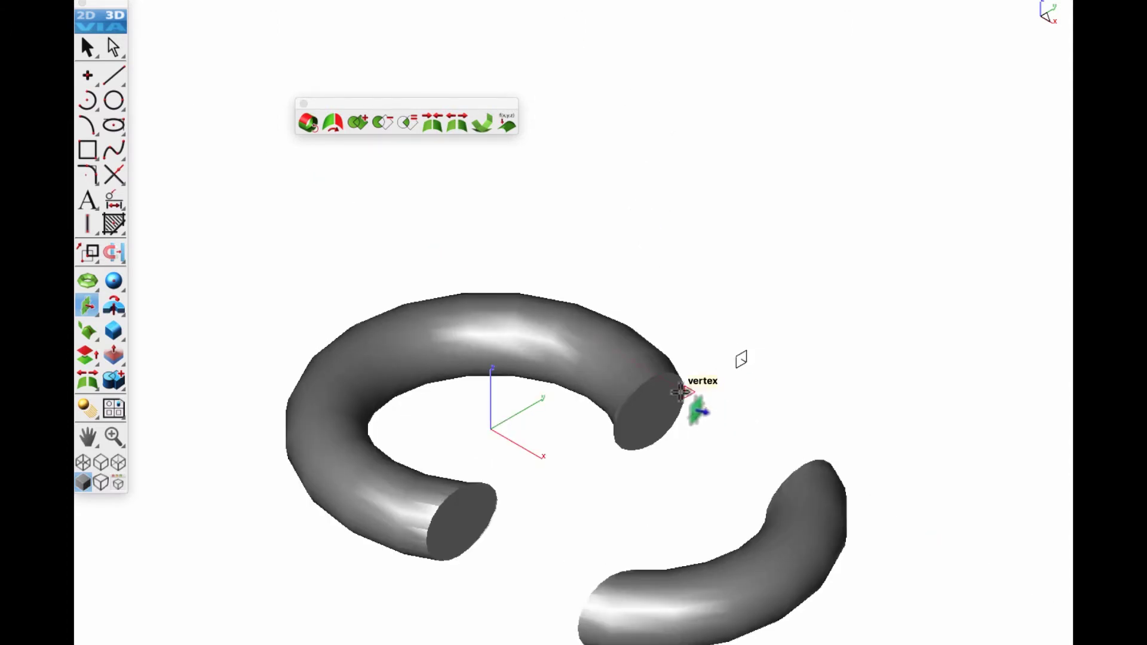
left_click(458, 123)
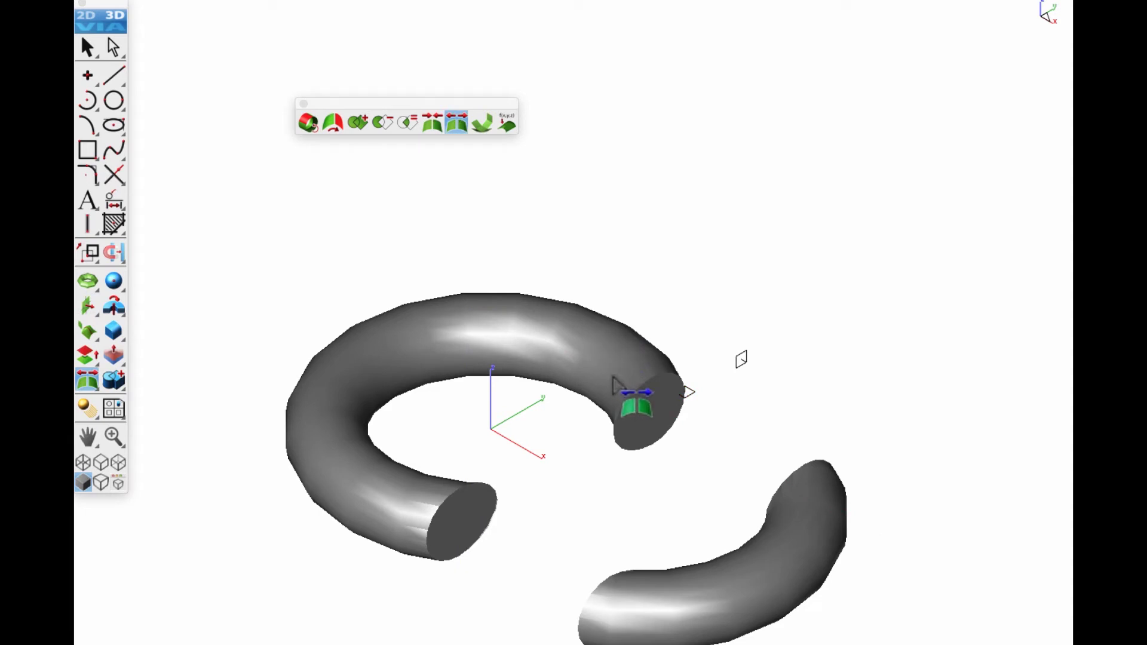
left_click_drag(674, 380, 724, 420)
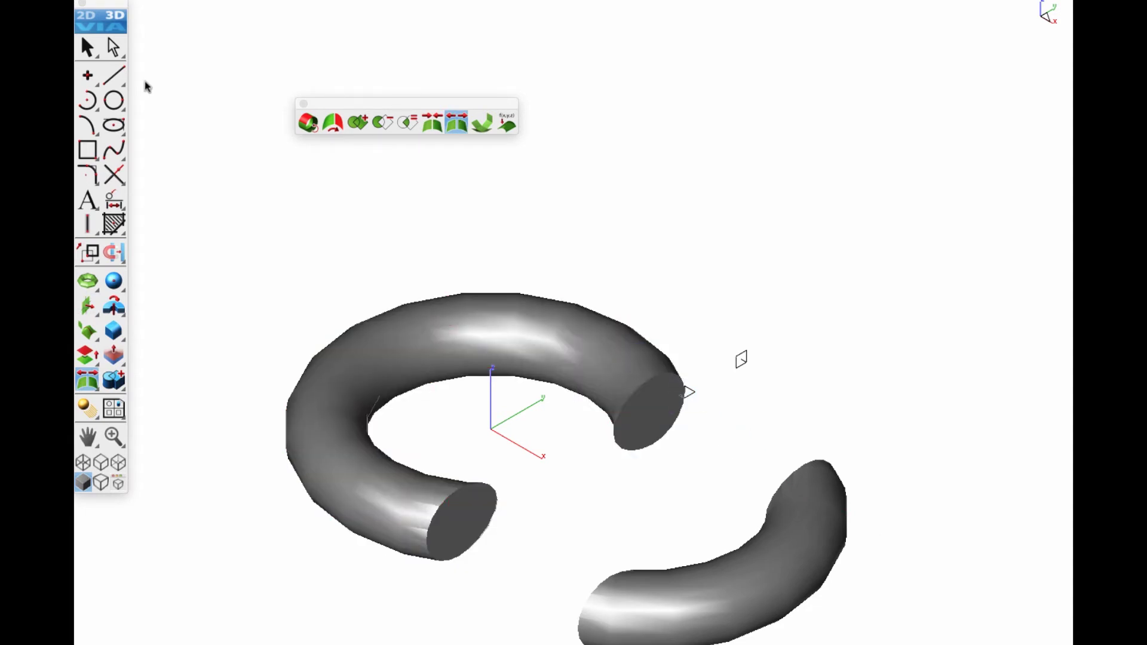
Step: Select Mesh_96 from the split torus piece and move it upward, away from the other half
left_click(89, 50)
left_click(456, 326)
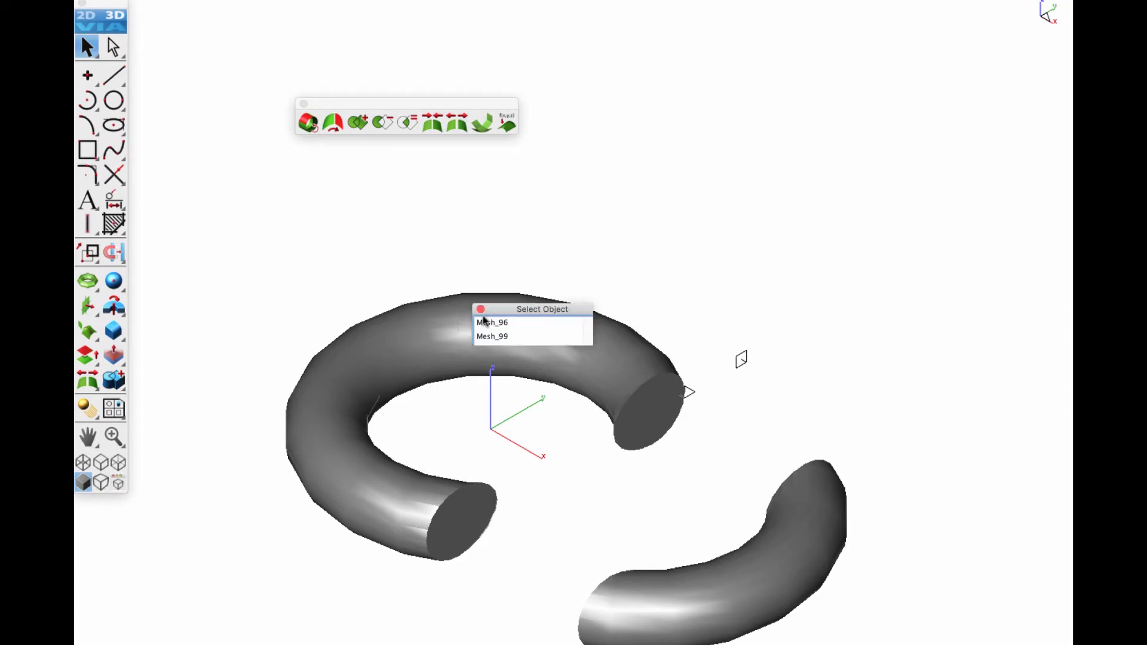
left_click(487, 320)
left_click_drag(451, 274, 453, 194)
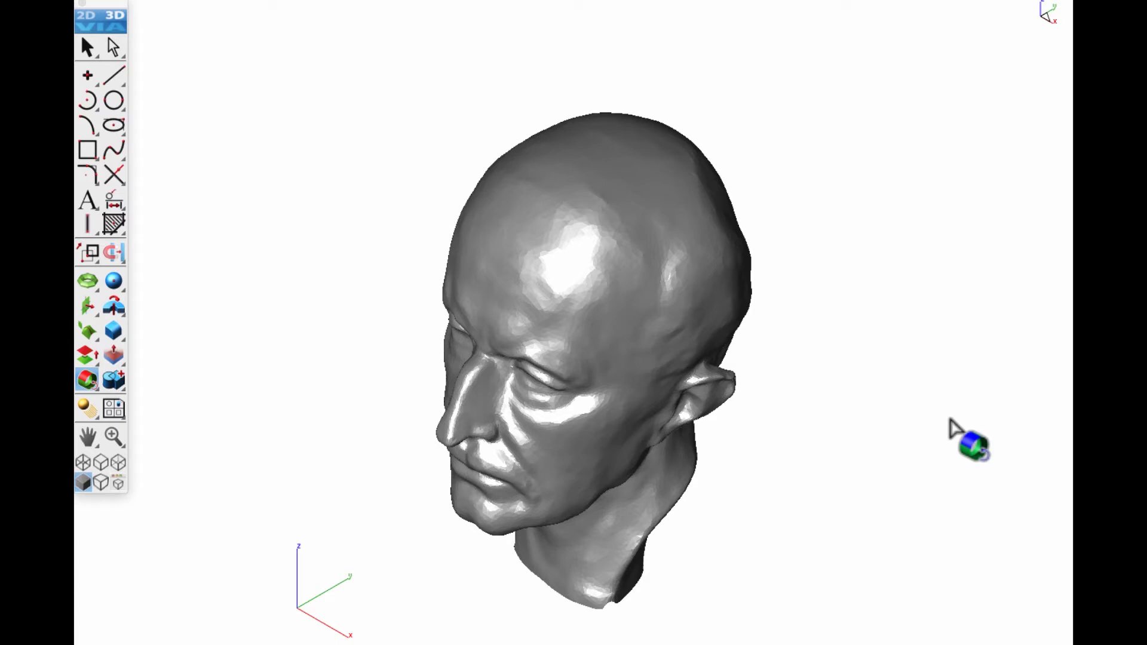
Step: Show the 3D Print Tools and display the printer's build volume around the head model
left_click(543, 0)
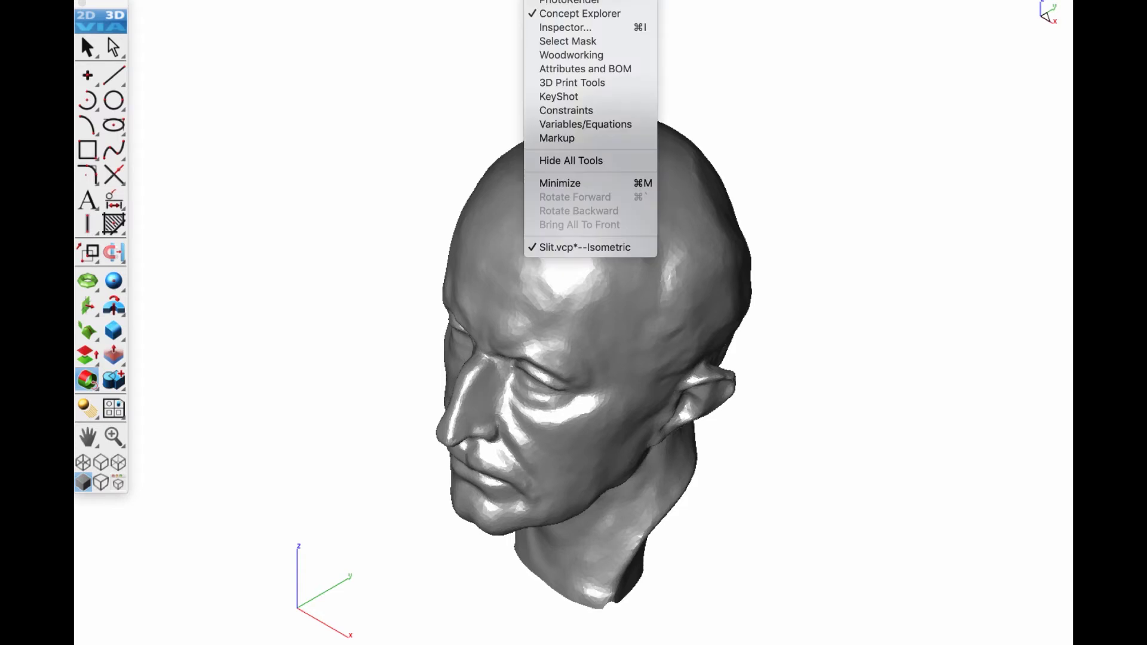
left_click(564, 83)
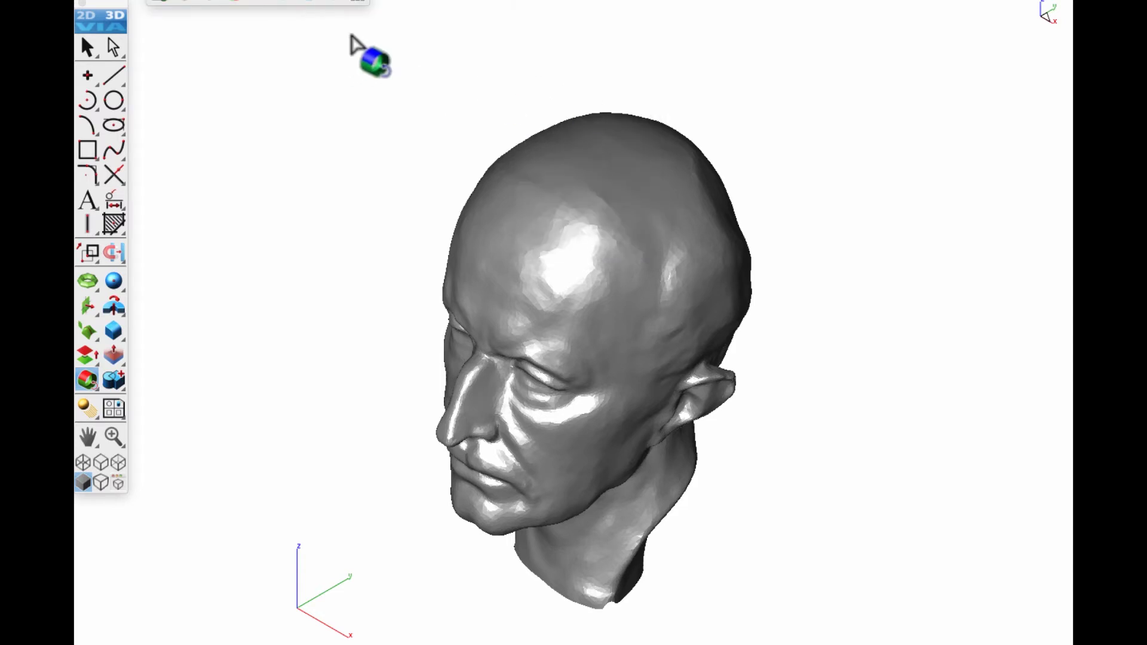
left_click(332, 0)
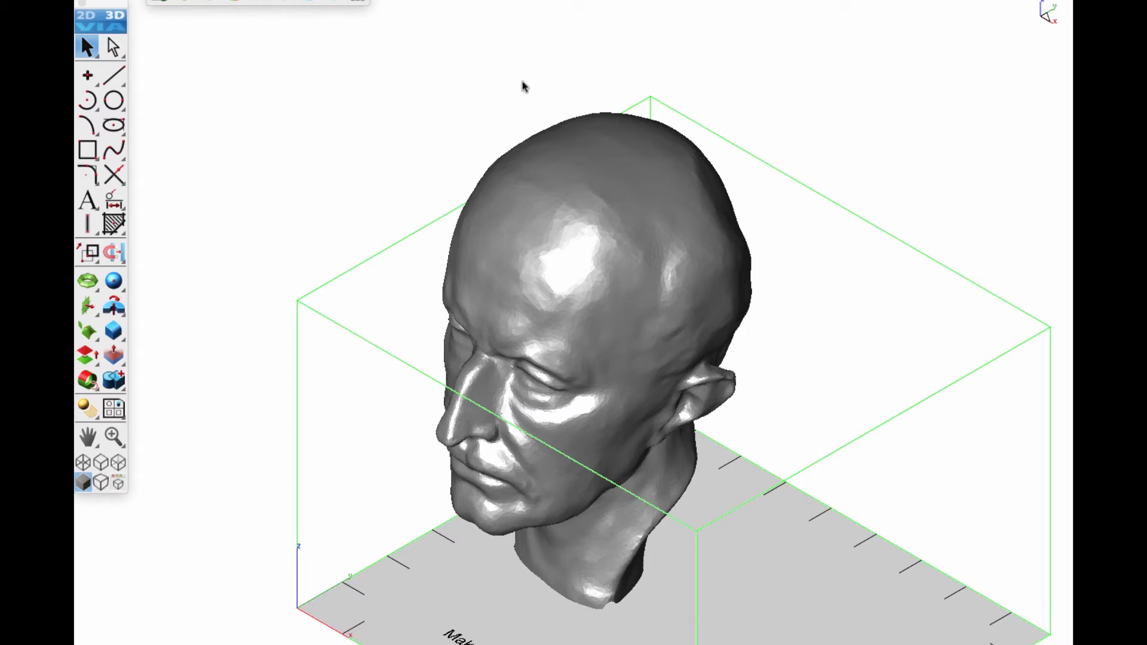
scroll(586, 307, "down", 4)
middle_click_drag(581, 360, 578, 310)
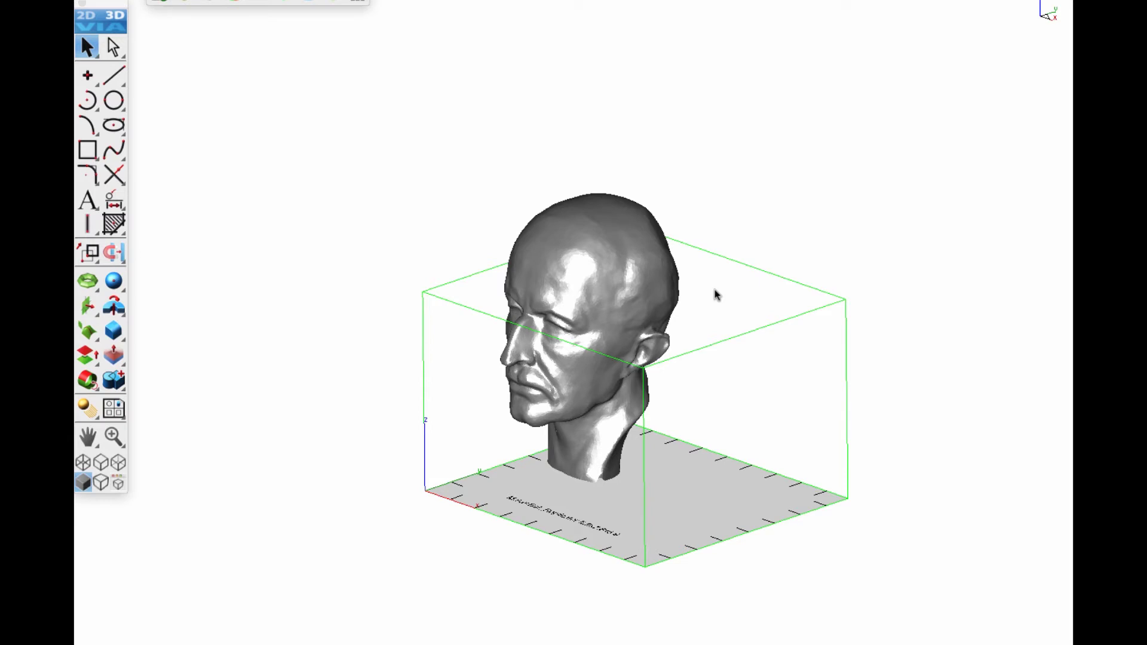
Step: Compare the head's size with the build volume from the front, and hide the build volume
key("2")
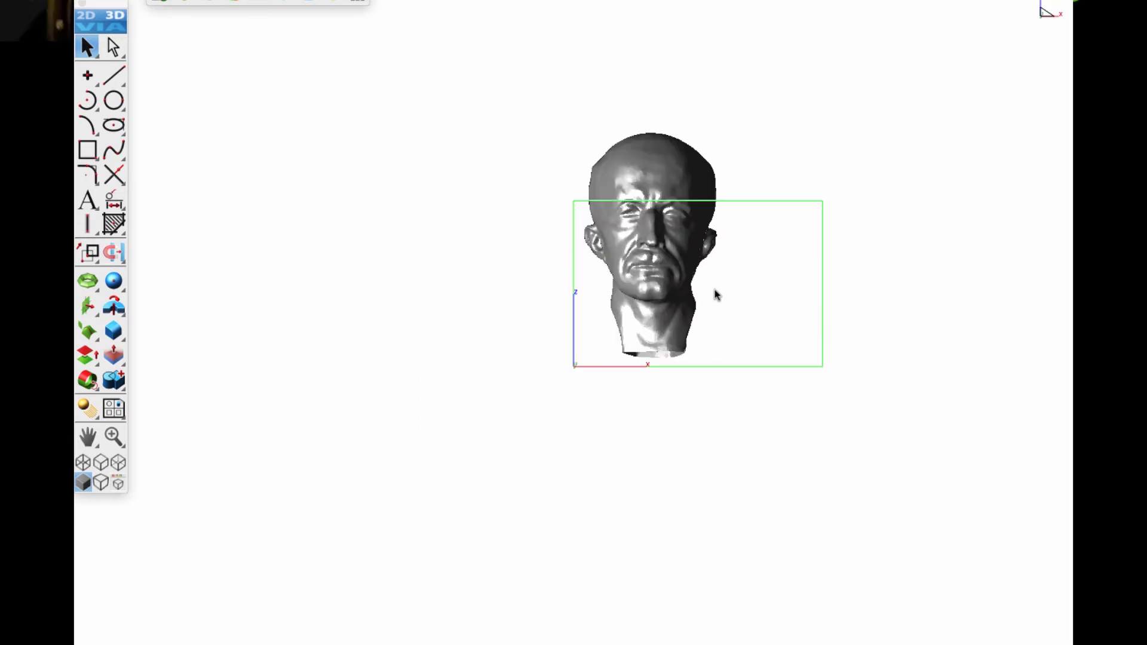
scroll(717, 295, "up", 5)
middle_click_drag(621, 448, 612, 330)
left_click(334, 2)
Step: Place a cutting plane in the side view and split the head mesh with it
middle_click_drag(415, 410, 469, 511)
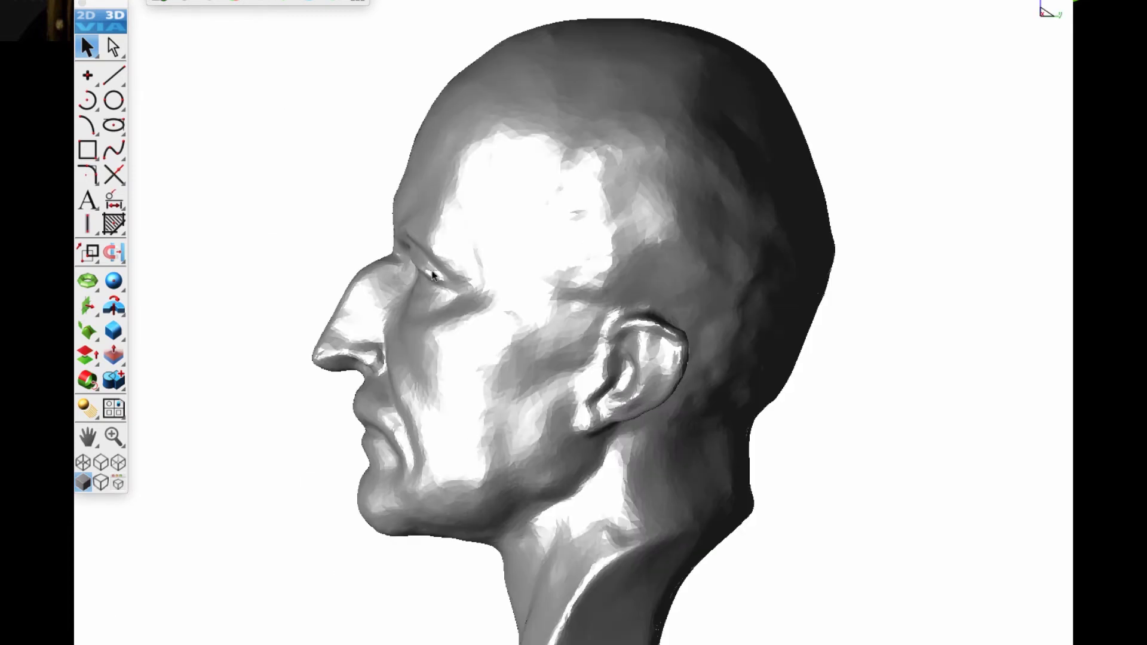
left_click(89, 306)
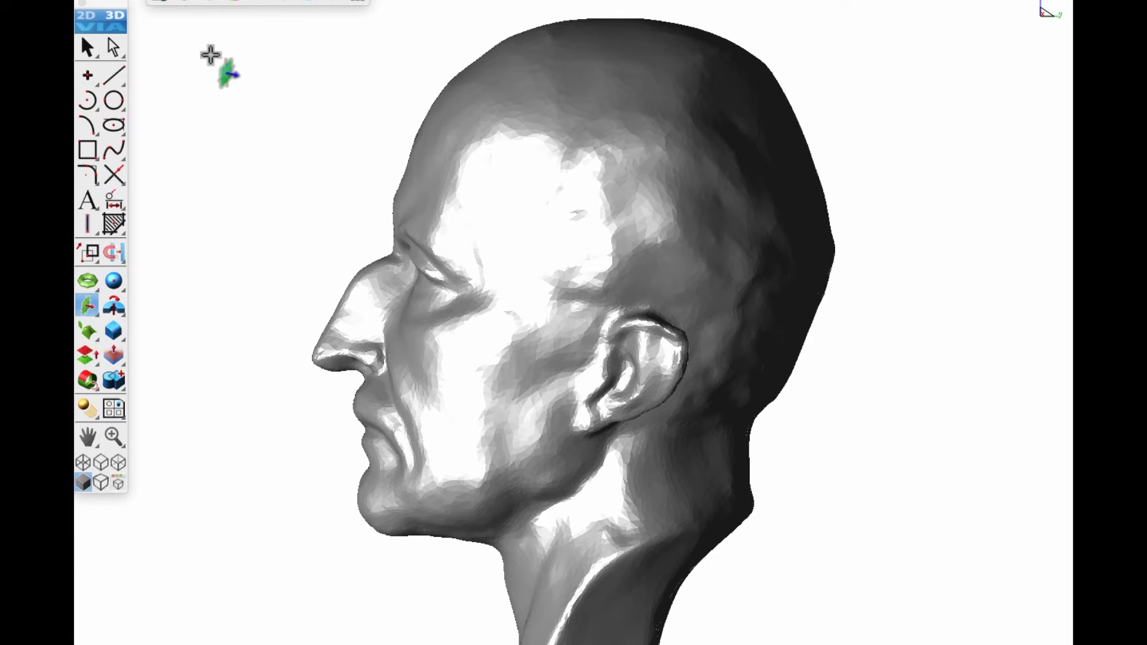
left_click(87, 379)
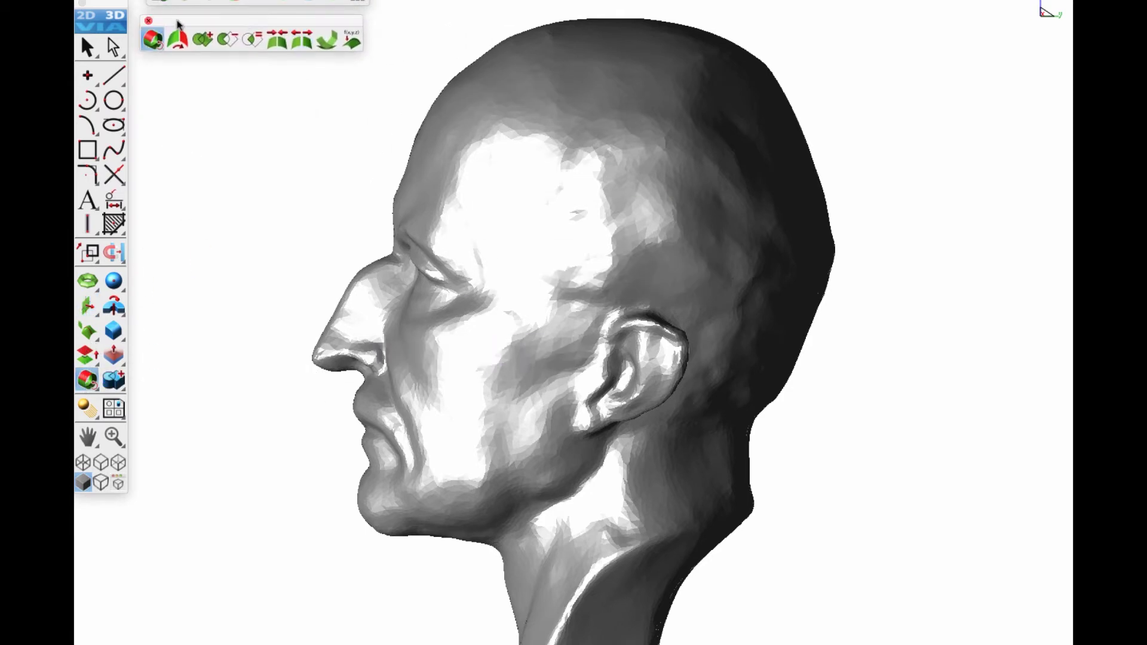
left_click(301, 39)
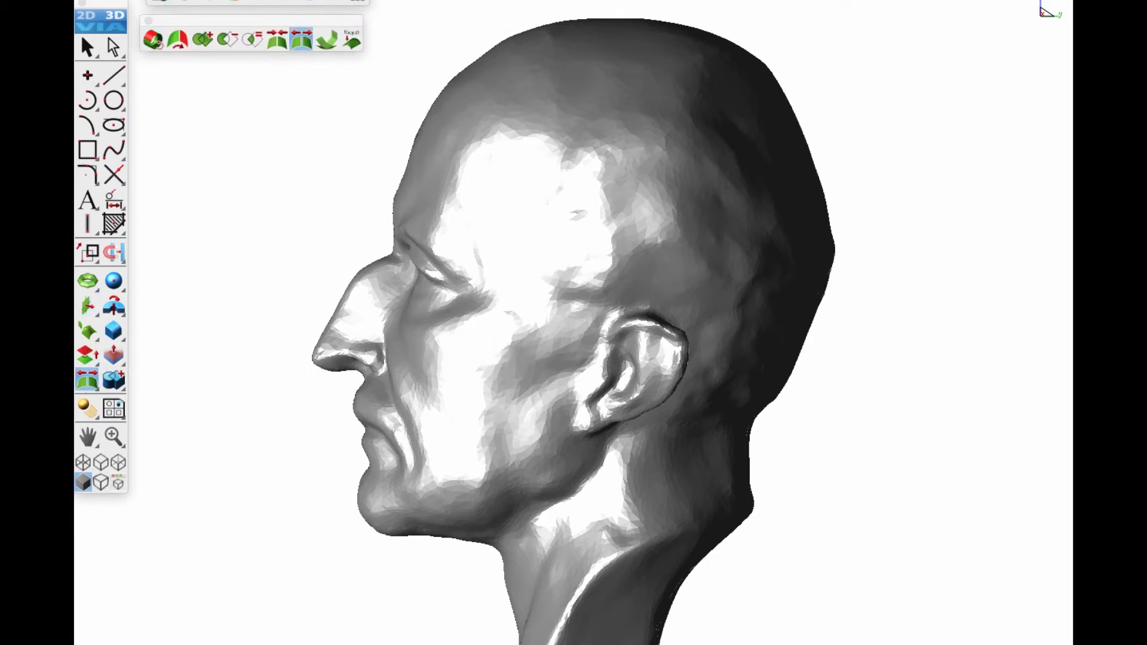
left_click(573, 322)
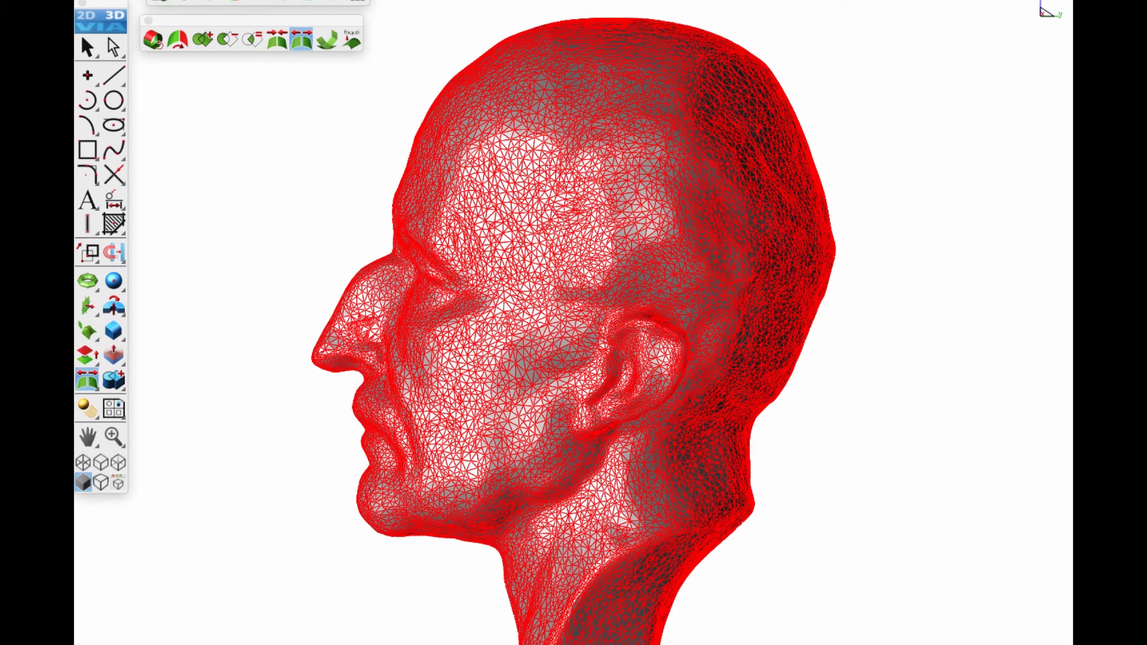
left_click(777, 641)
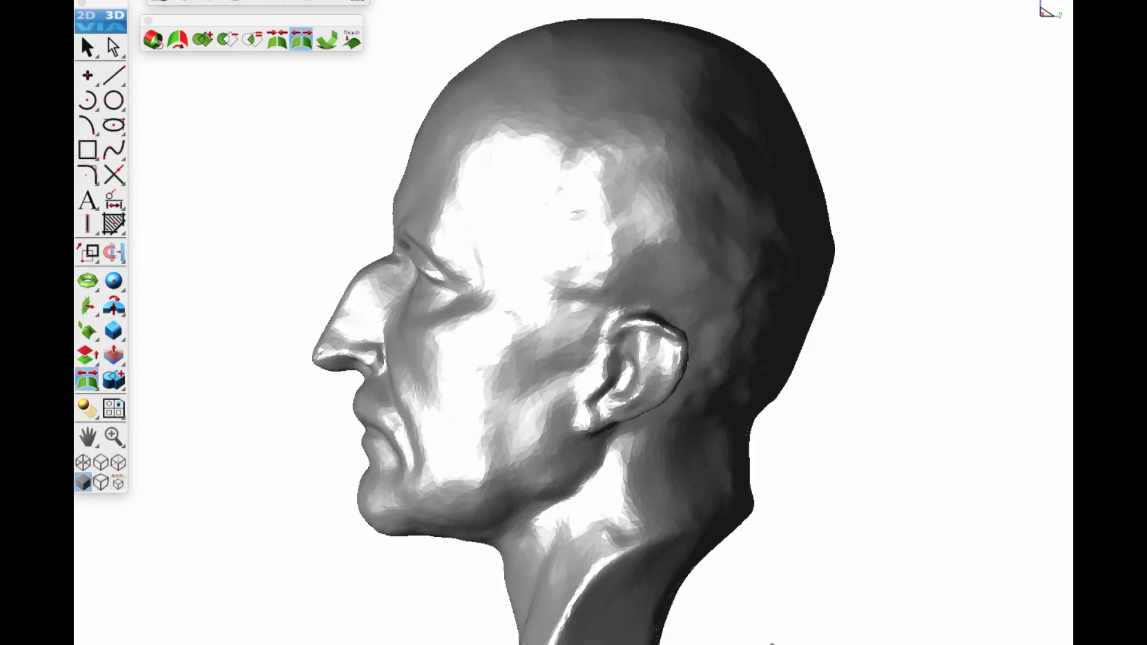
left_click(89, 52)
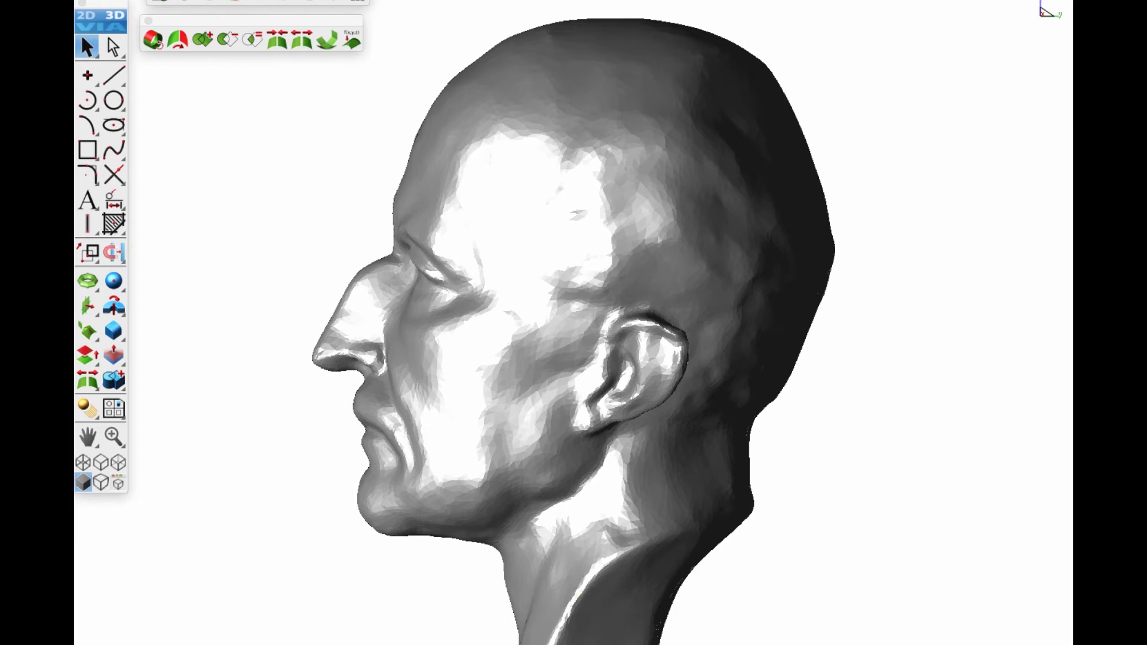
Step: Place a vertical cutting plane through the tip of the nose in the front view of the head
middle_click_drag(608, 593, 659, 577)
key("super+3")
key("super+1")
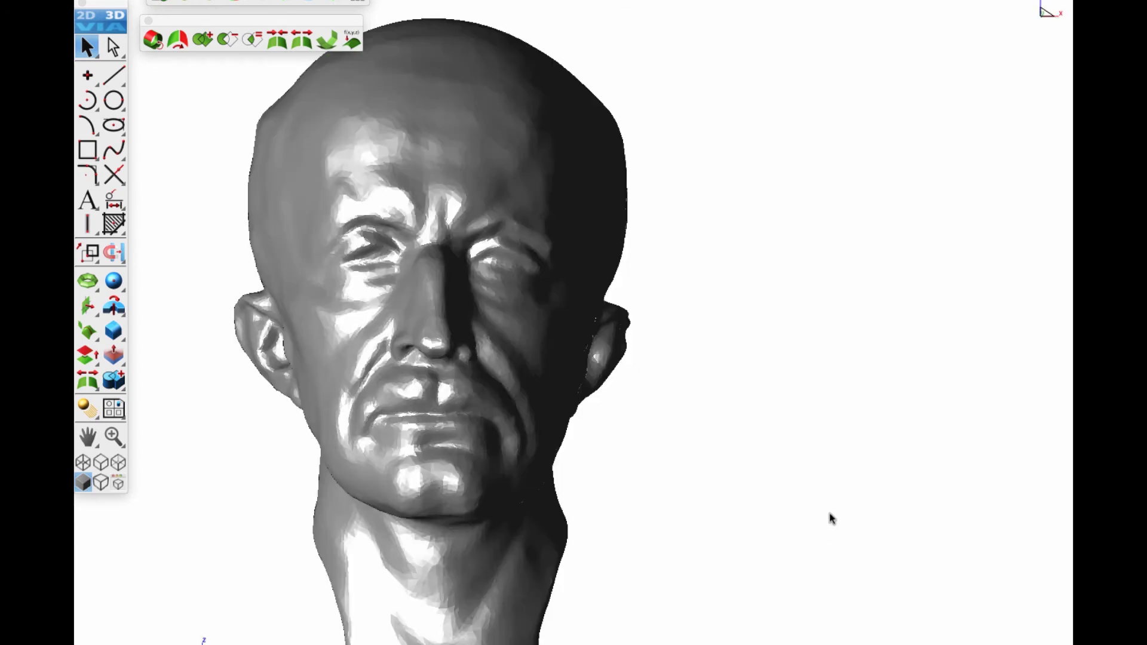
key("super+f")
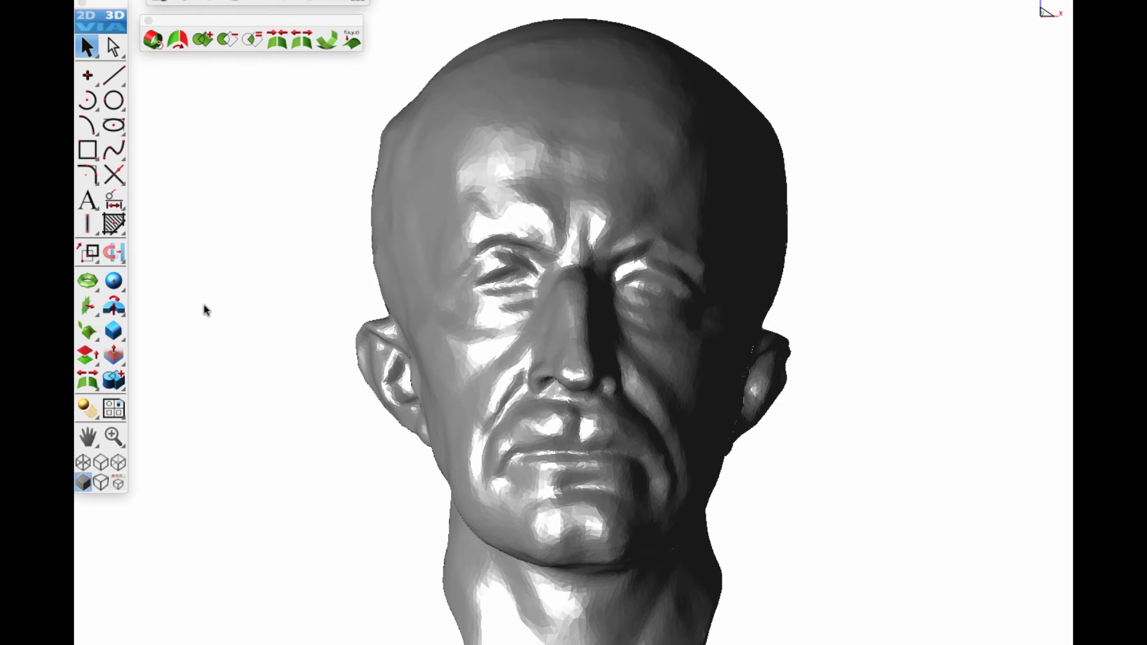
left_click(88, 307)
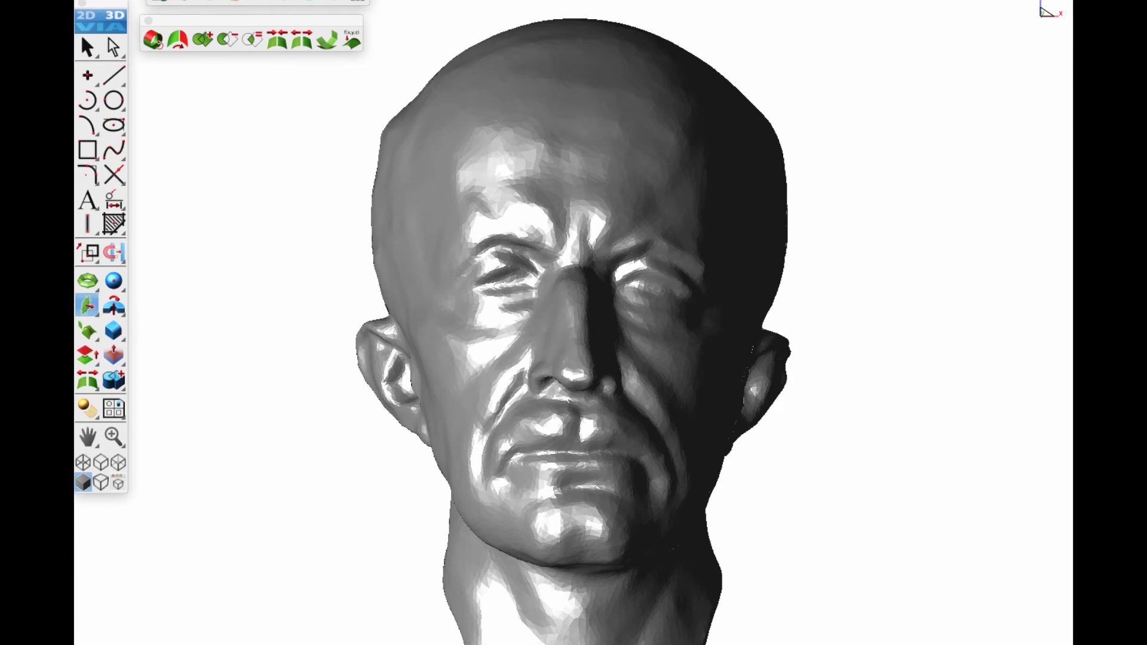
scroll(281, 412, "up", 3)
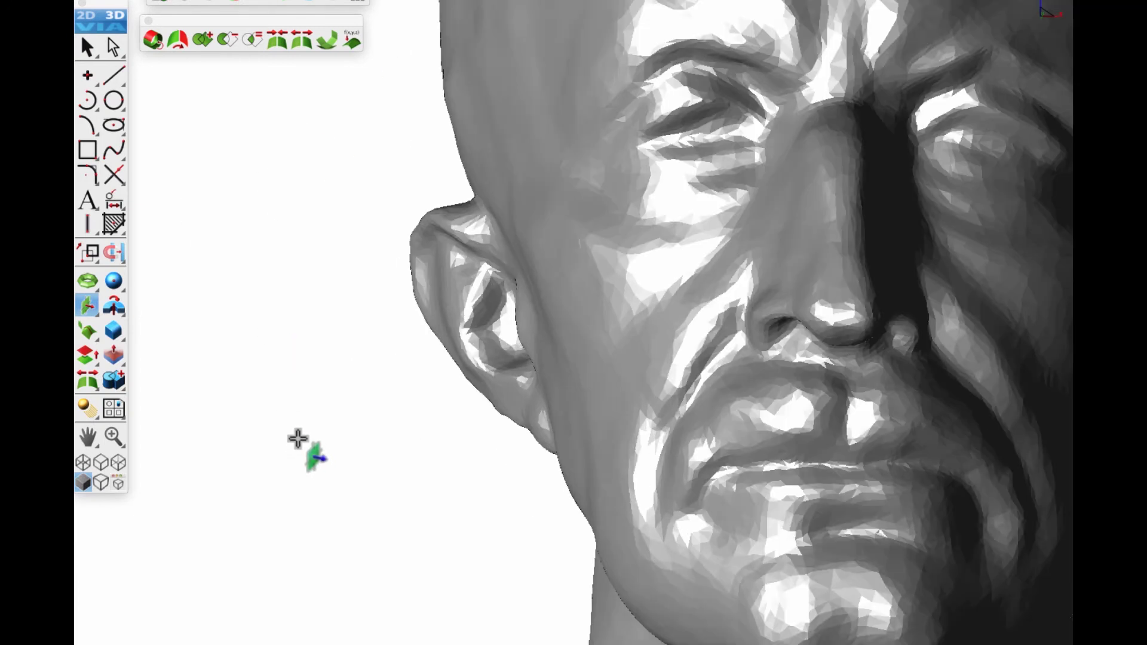
scroll(851, 304, "up", 5)
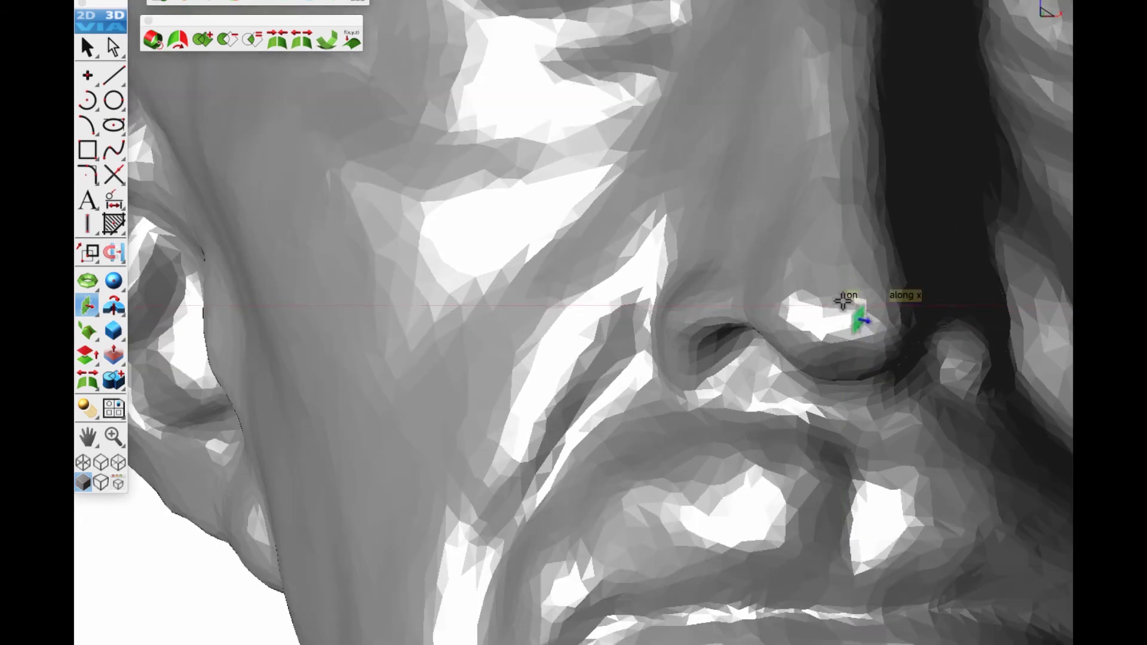
left_click(842, 297)
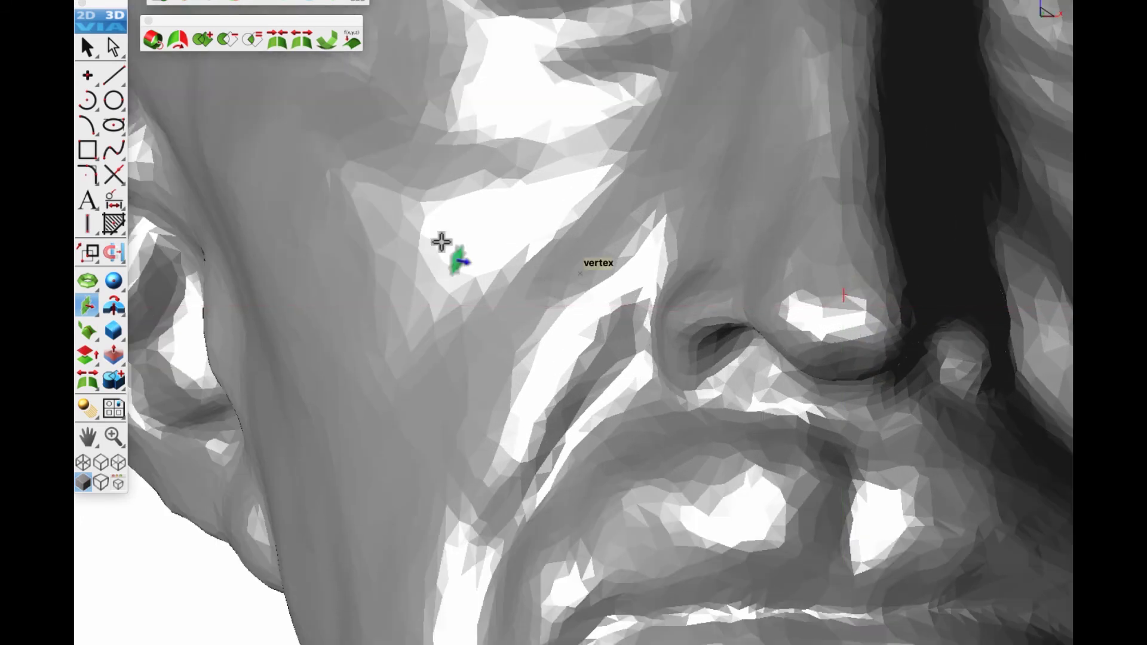
Step: Split the head mesh into left and right halves with the plane at the nose tip
left_click(301, 39)
left_click(772, 251)
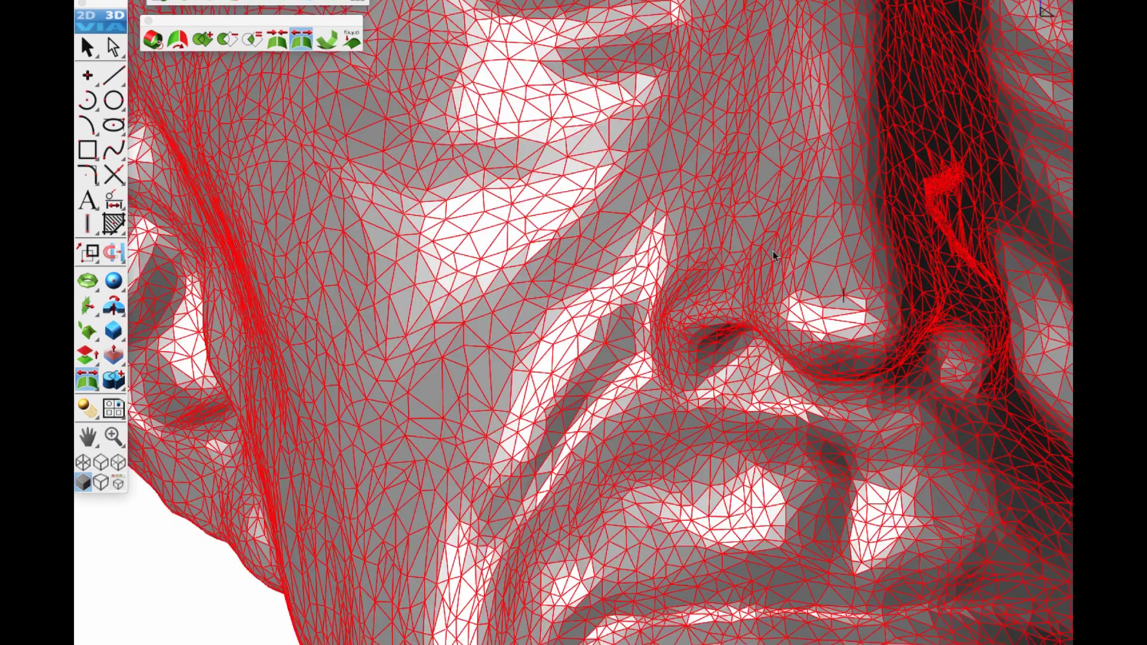
left_click(857, 297)
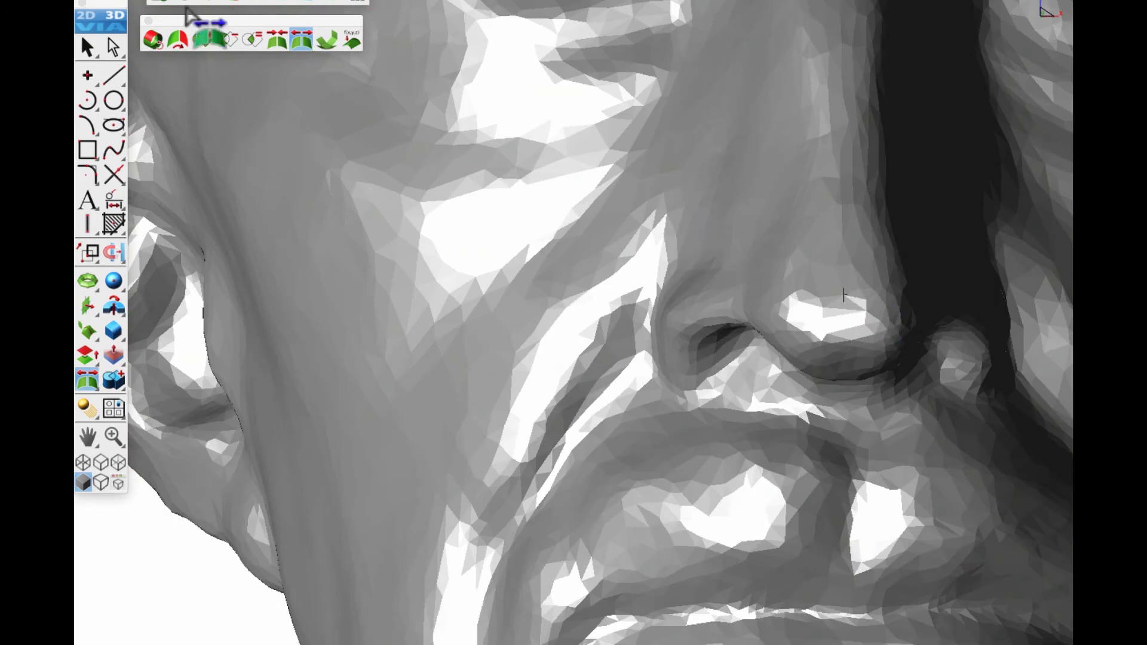
Step: Hide one half of the split head and show the remaining half's cut face in an isometric view
left_click(87, 47)
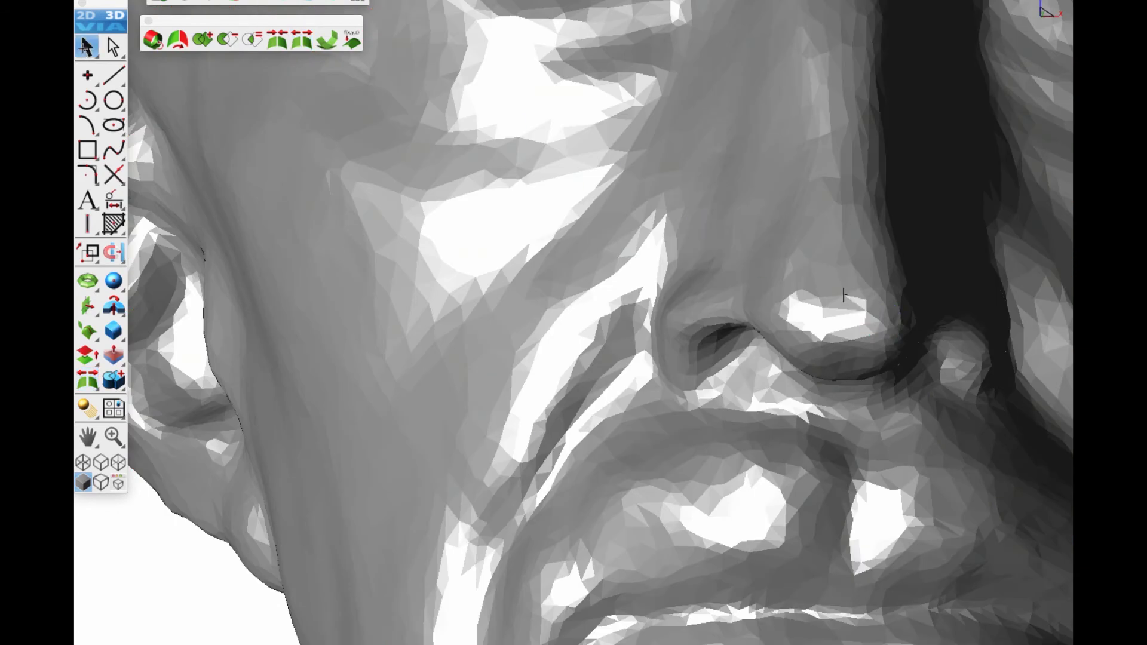
right_click(1001, 196)
left_click(1009, 200)
scroll(1011, 203, "down", 5)
key("super+i")
scroll(987, 214, "up", 3)
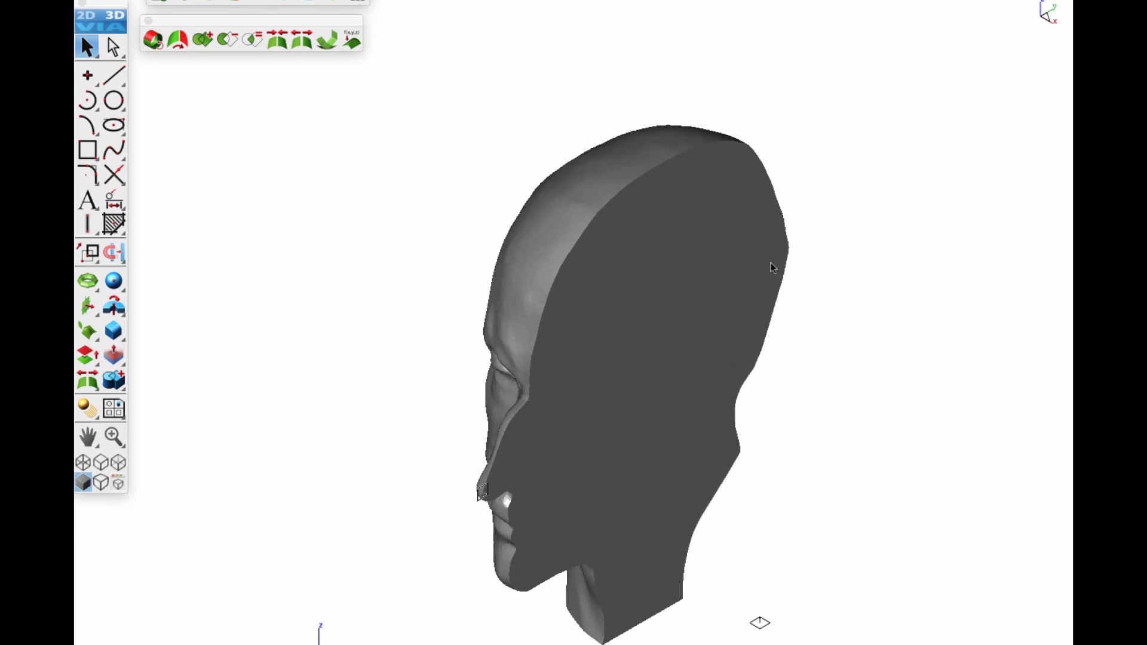
Step: Create a small horizontal cylinder along the x axis beside the half head in the front view
key("super+3")
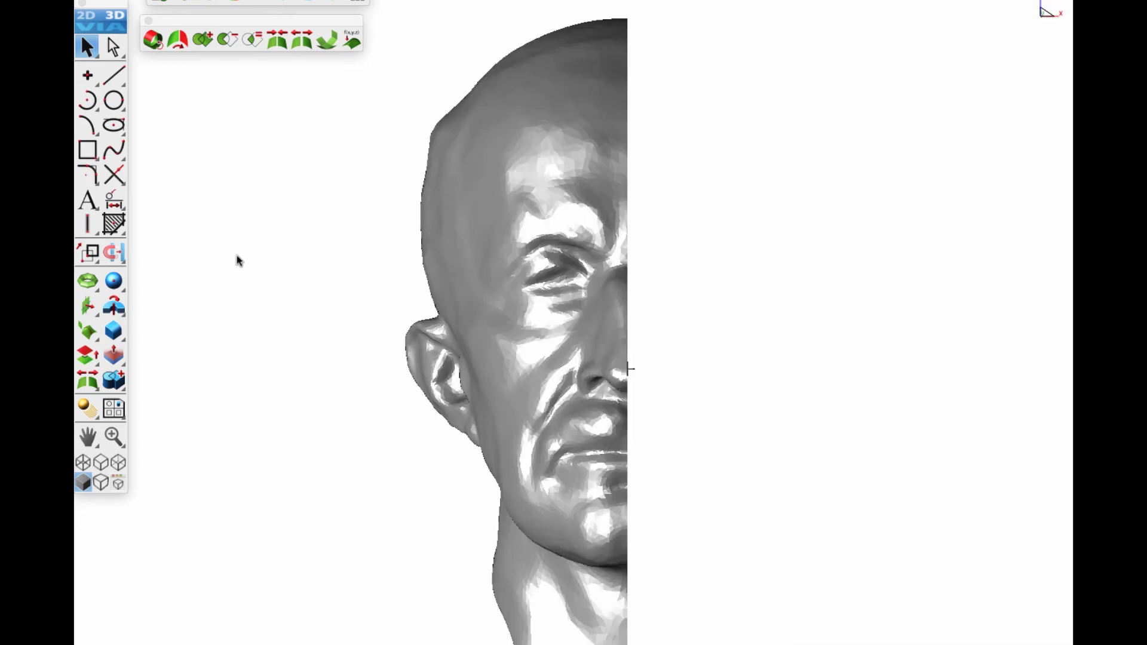
left_click_drag(91, 284, 179, 282)
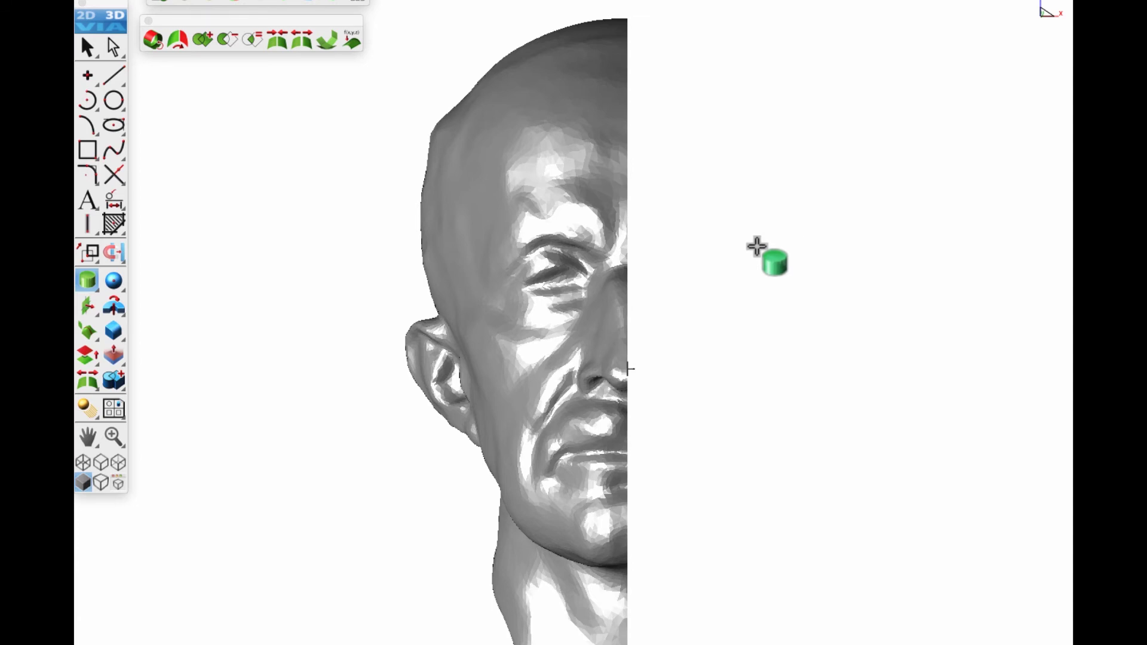
left_click(808, 246)
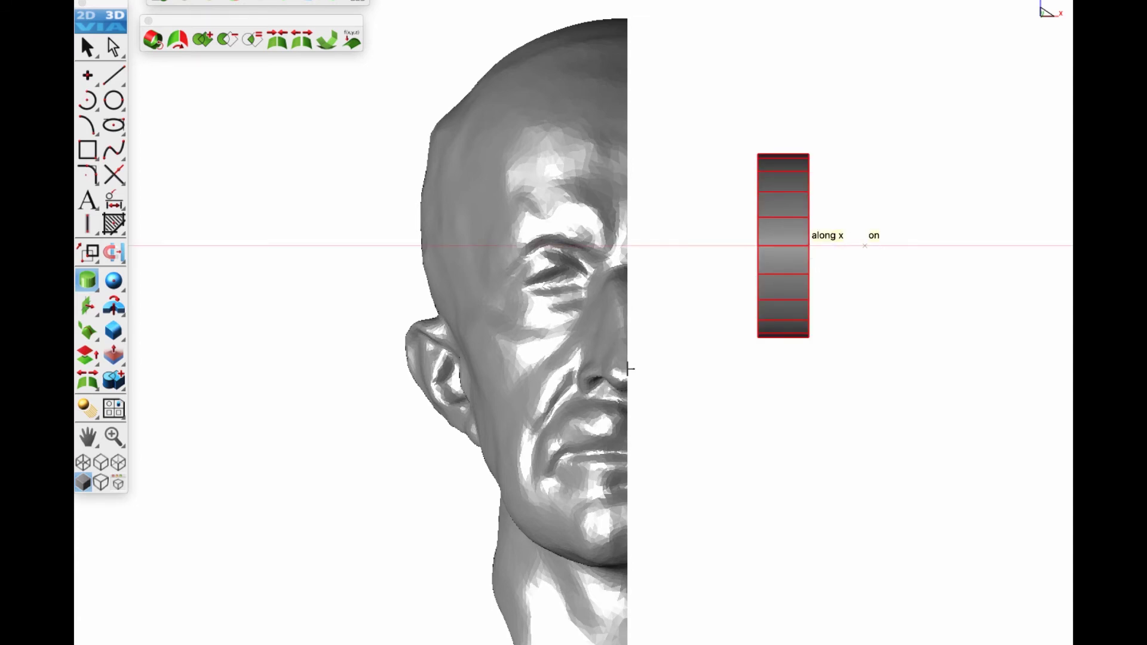
key("Return")
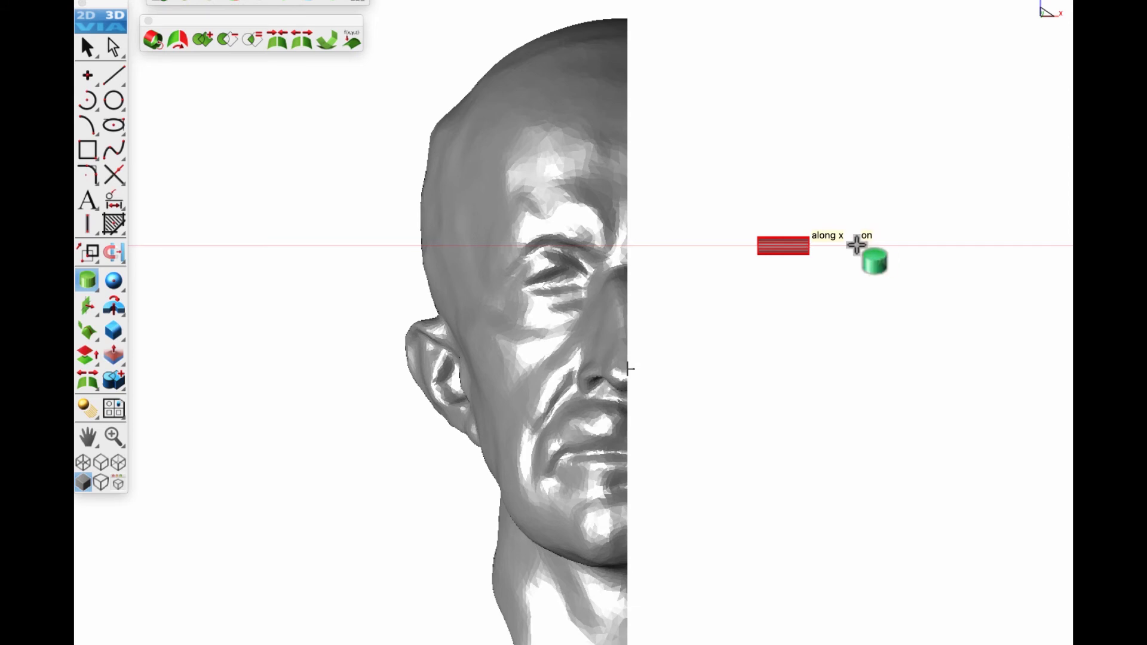
left_click(89, 48)
left_click(163, 119)
key("super+i")
key("super+f")
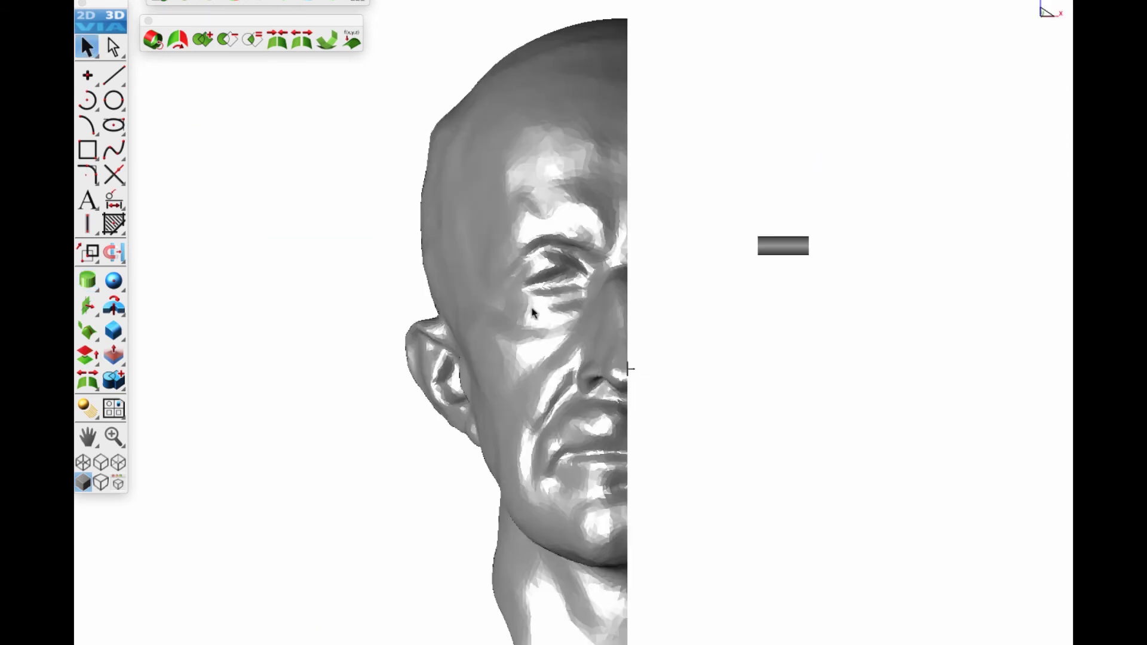
Step: Move the cylinder onto the cut face so it crosses the face, and shift it inside the head's side profile
left_click(786, 250)
left_click_drag(926, 246, 771, 251)
key("super+r")
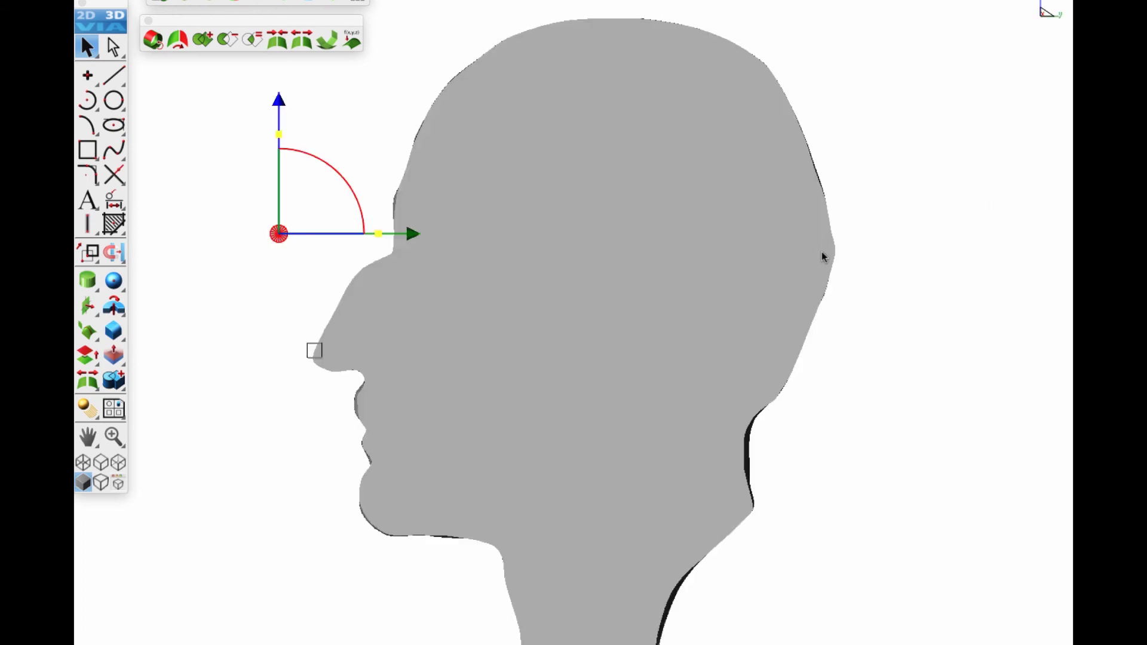
left_click_drag(413, 231, 675, 234)
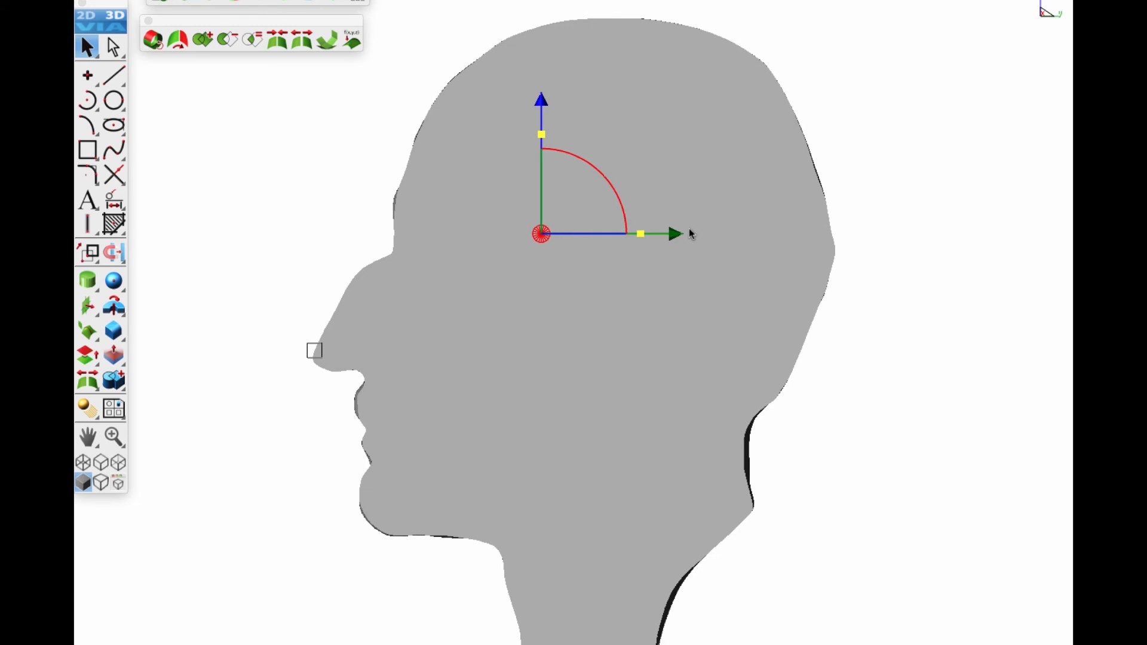
Step: Copy the cylinder to two more spots on the cut face, one toward the back of the head and one lower down
left_click_drag(675, 235, 832, 233)
left_click_drag(688, 98, 661, 297)
left_click_drag(829, 428, 699, 429)
left_click(835, 409)
key("super+4")
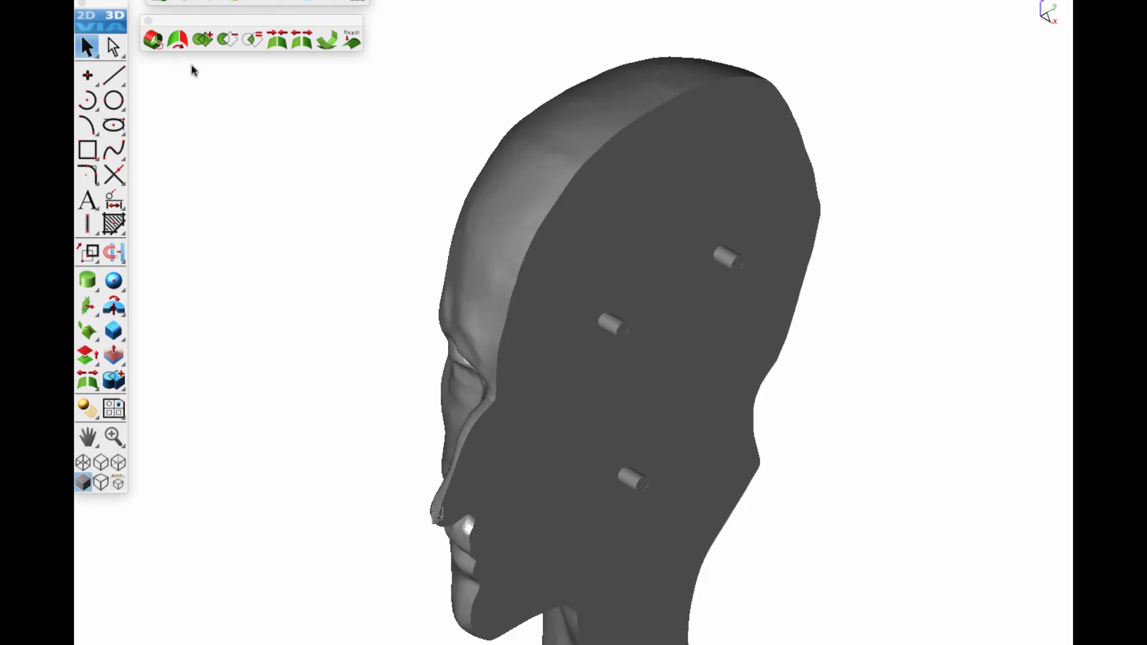
Step: Subtract the three cylinders from the half-head mesh to make alignment holes in the cut face
left_click(227, 41)
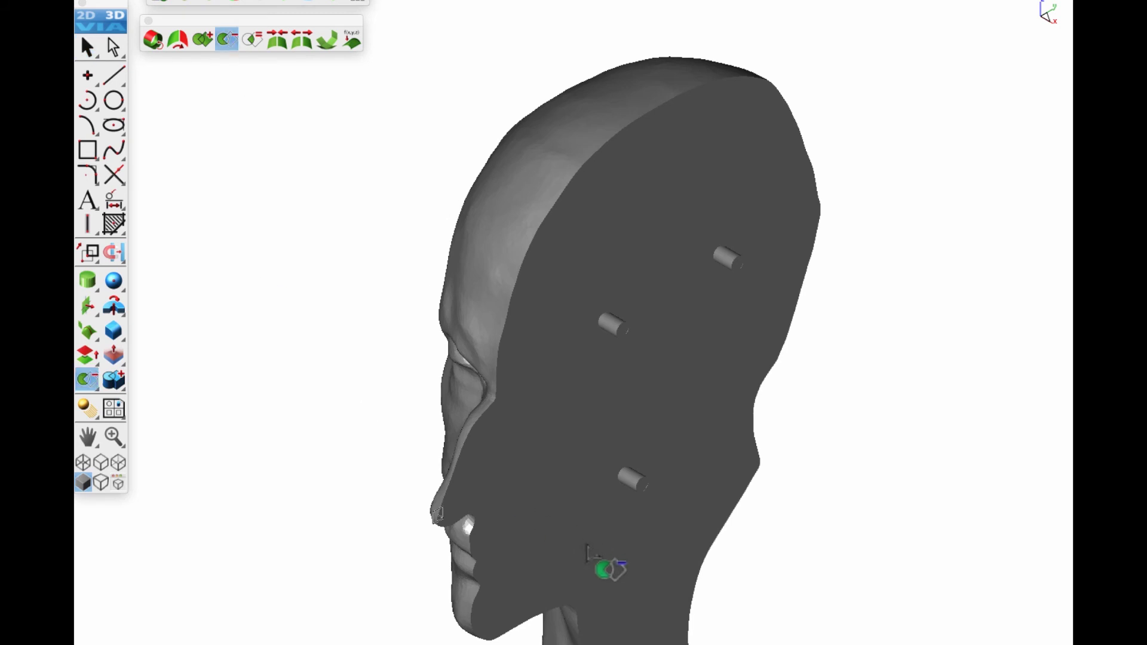
left_click(700, 524)
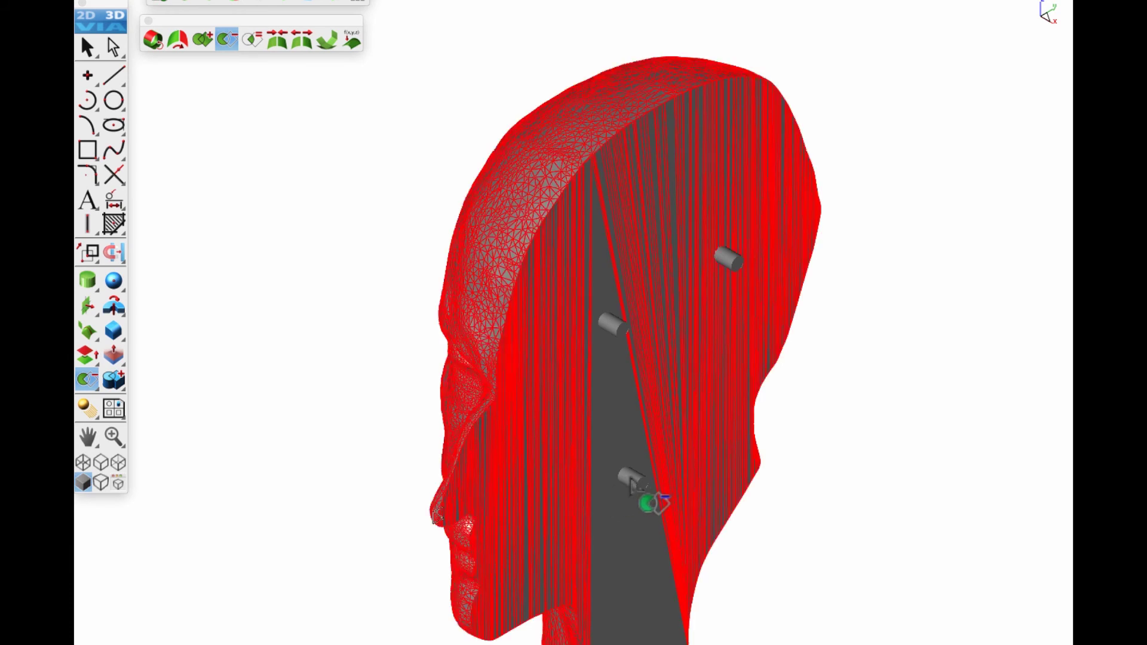
left_click(631, 486)
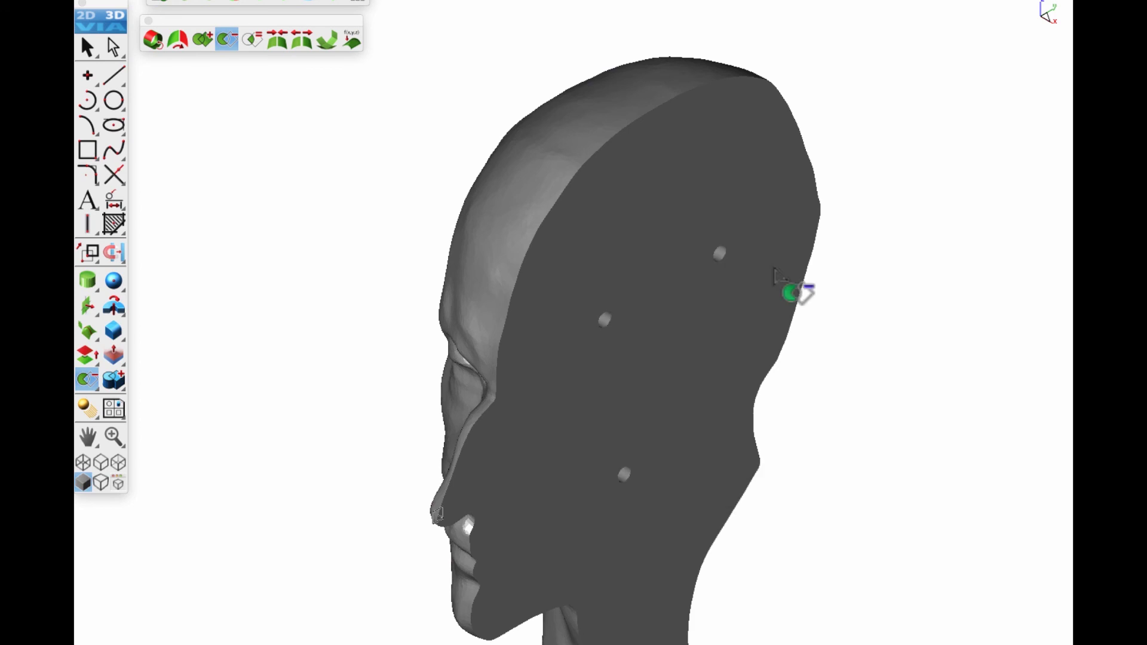
Step: Display the printer's build volume and lay the half head with its cut face flat on the build platform
left_click(336, 0)
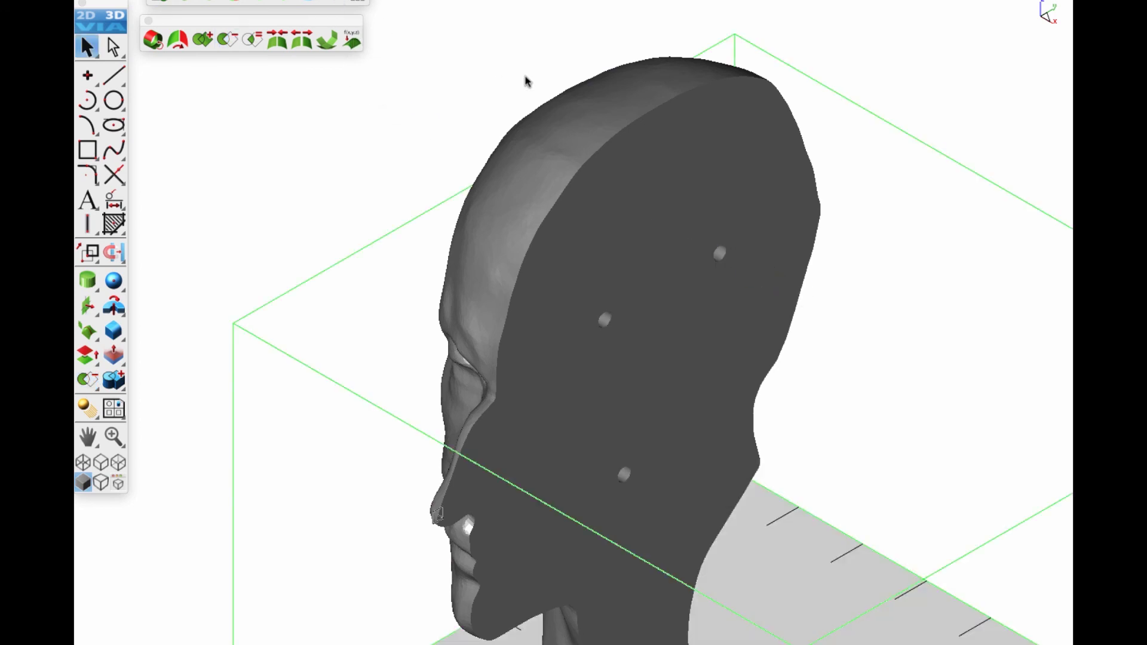
key("super+f")
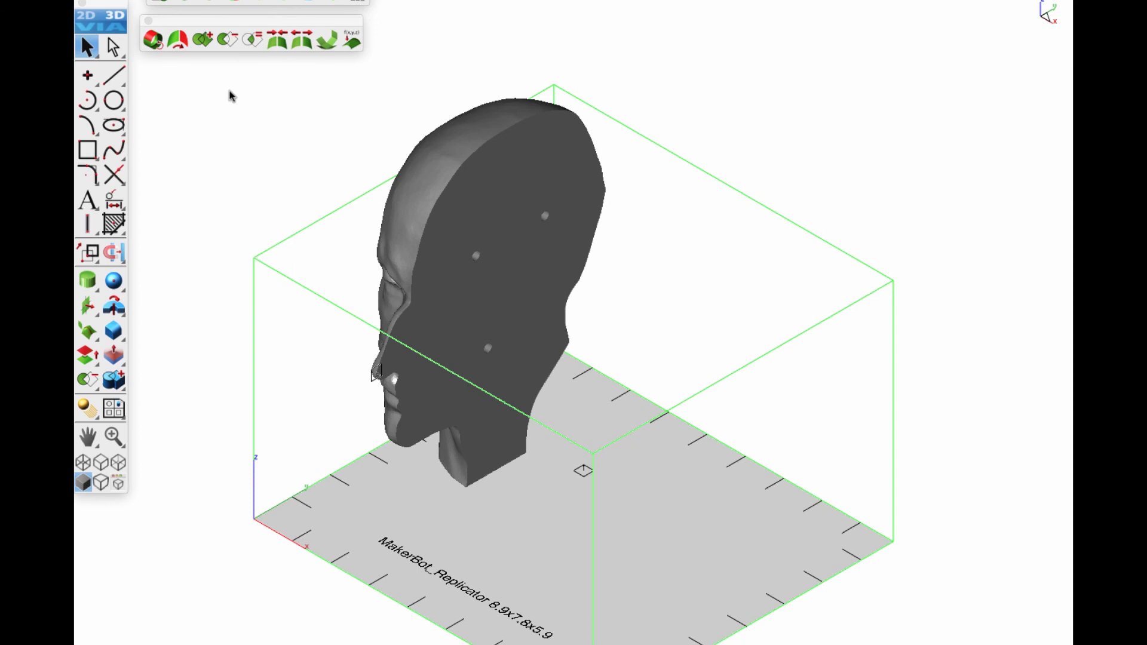
left_click(283, 2)
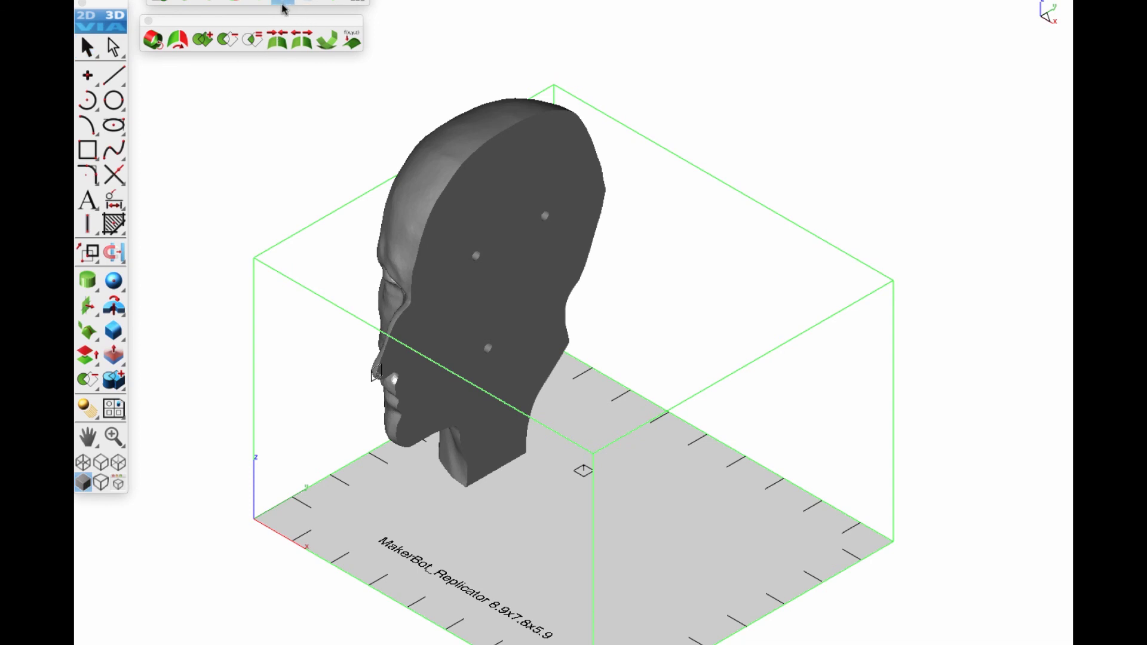
left_click(496, 293)
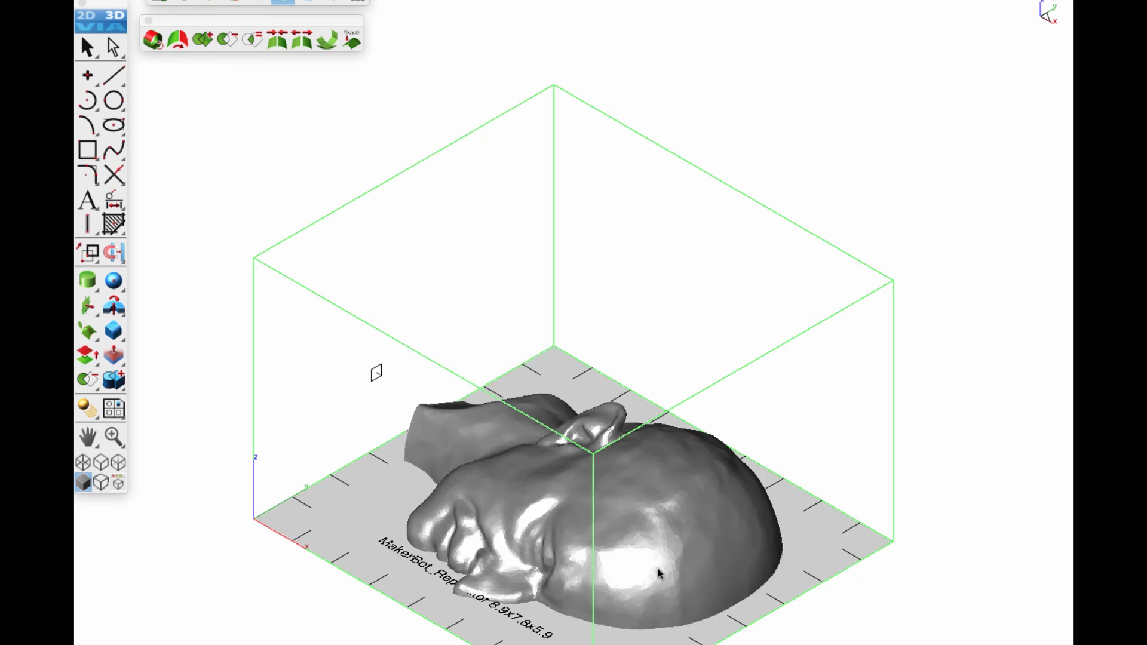
middle_click_drag(659, 573, 617, 587)
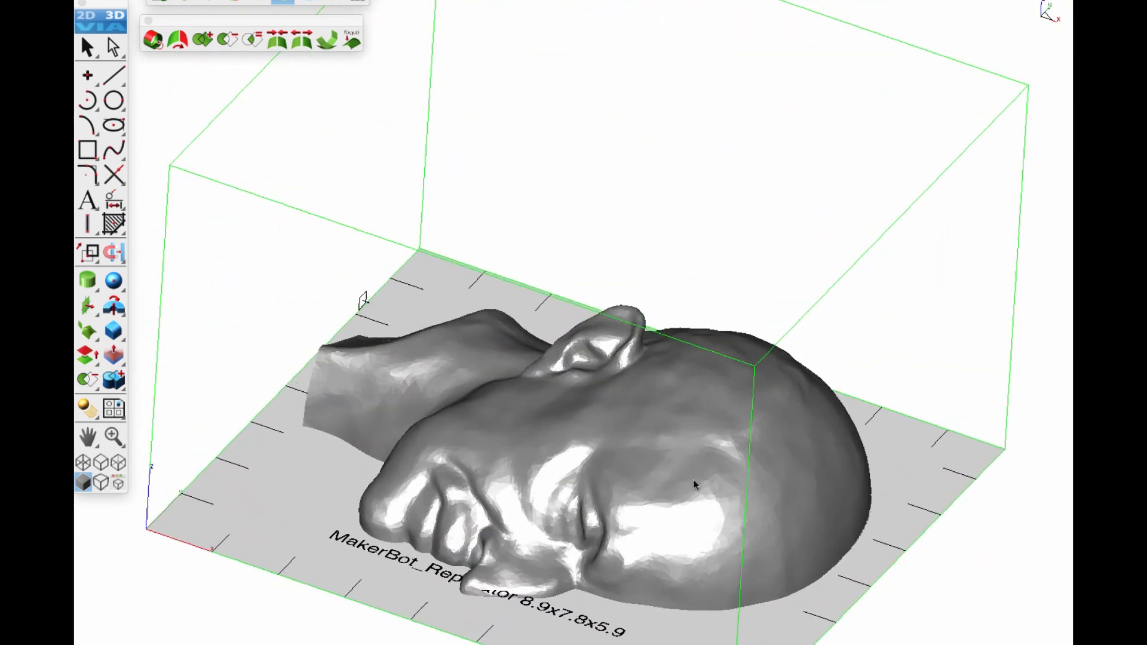